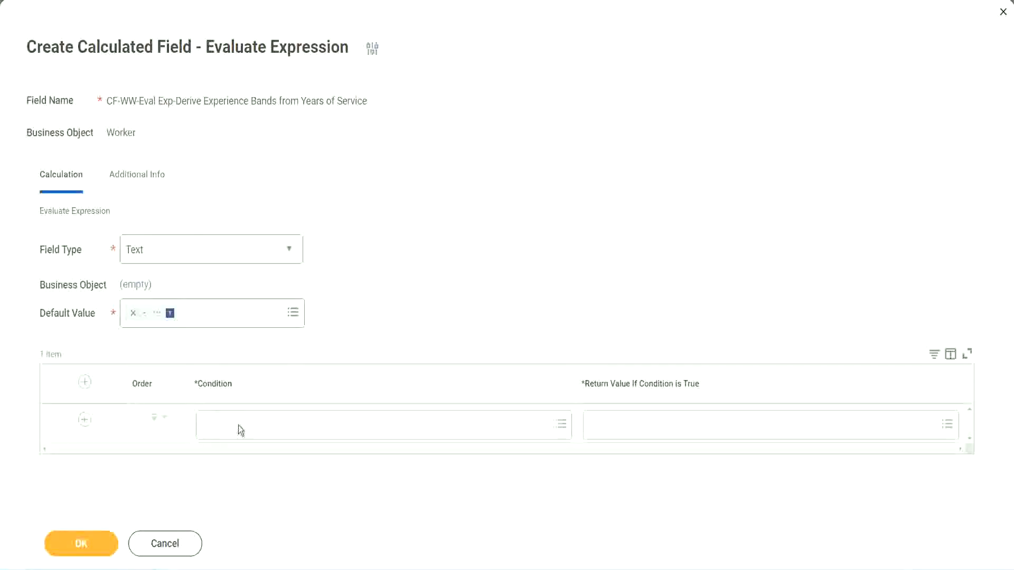
Step: Set the first row's condition to CF-WW-TF-Length of Service between 0 and 7 years, copying the name from the Notepad++ notes
left_click(239, 425)
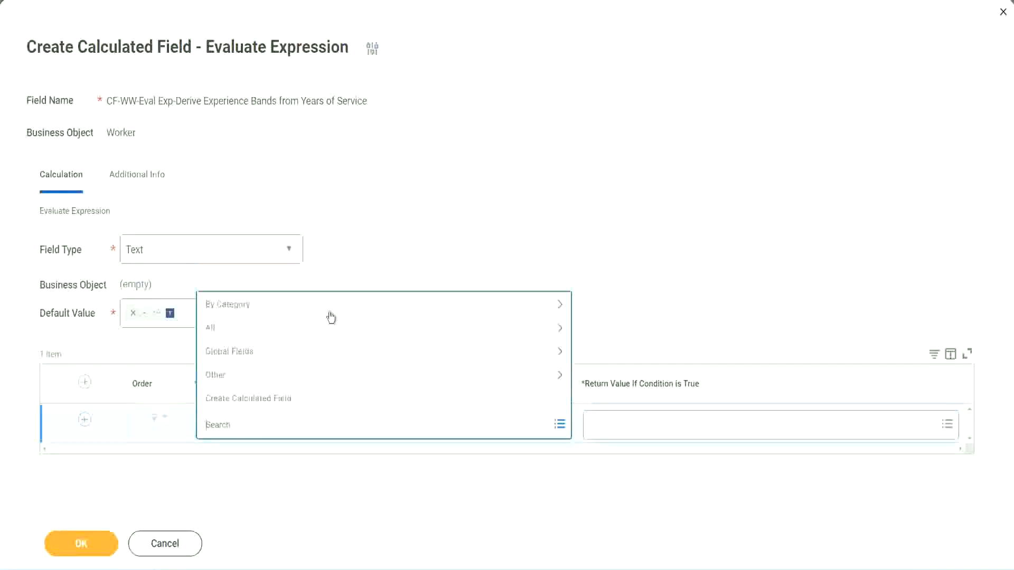
left_click(388, 235)
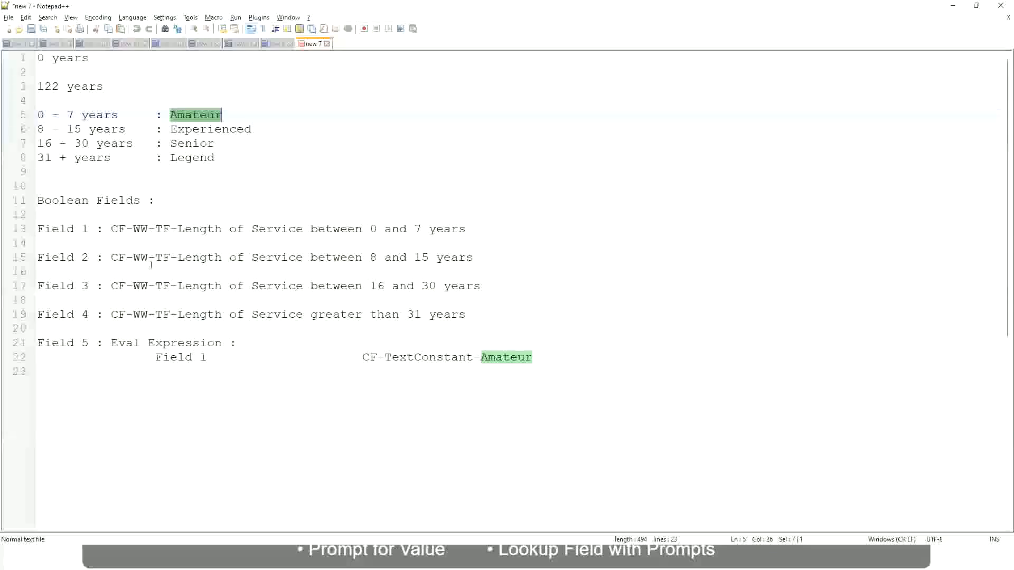
left_click_drag(111, 229, 467, 233)
key("ctrl+c")
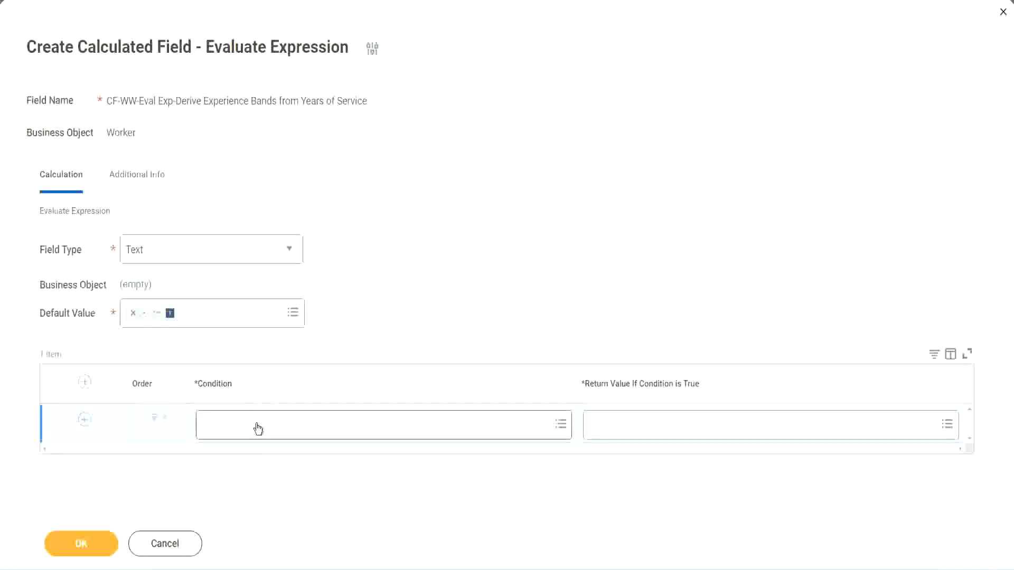
left_click(258, 429)
key("ctrl+v")
key("Return")
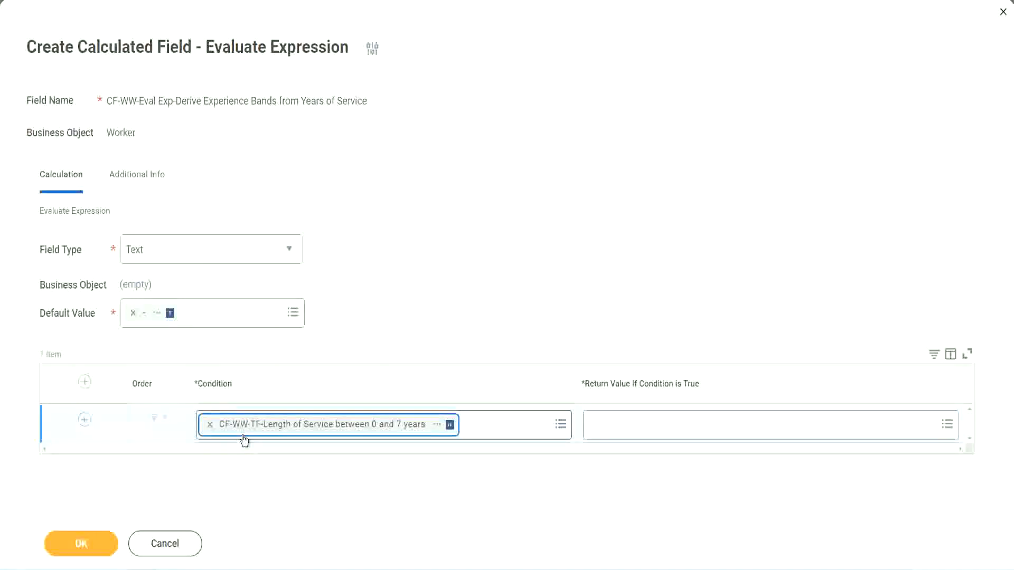
left_click(468, 293)
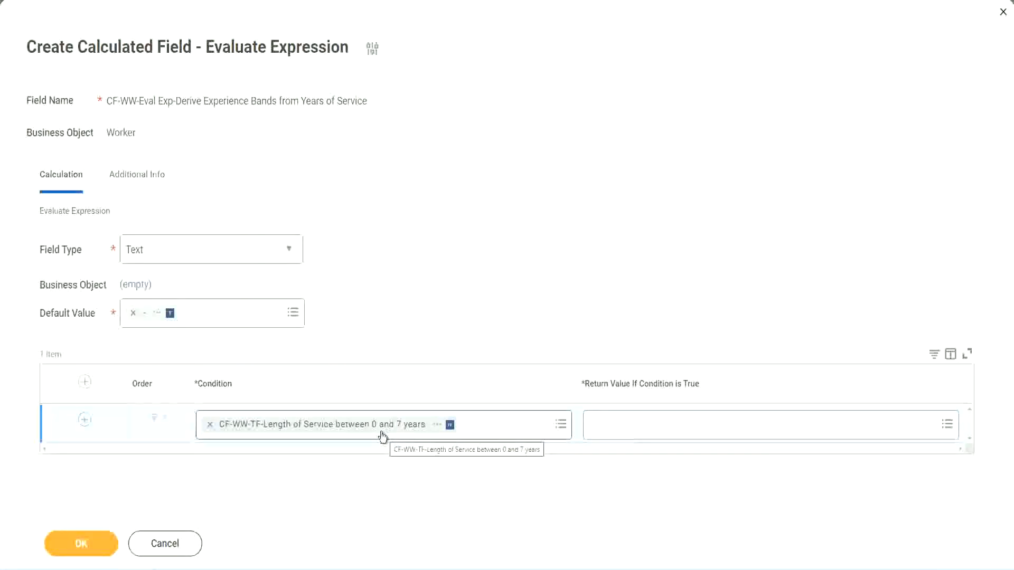
left_click(660, 433)
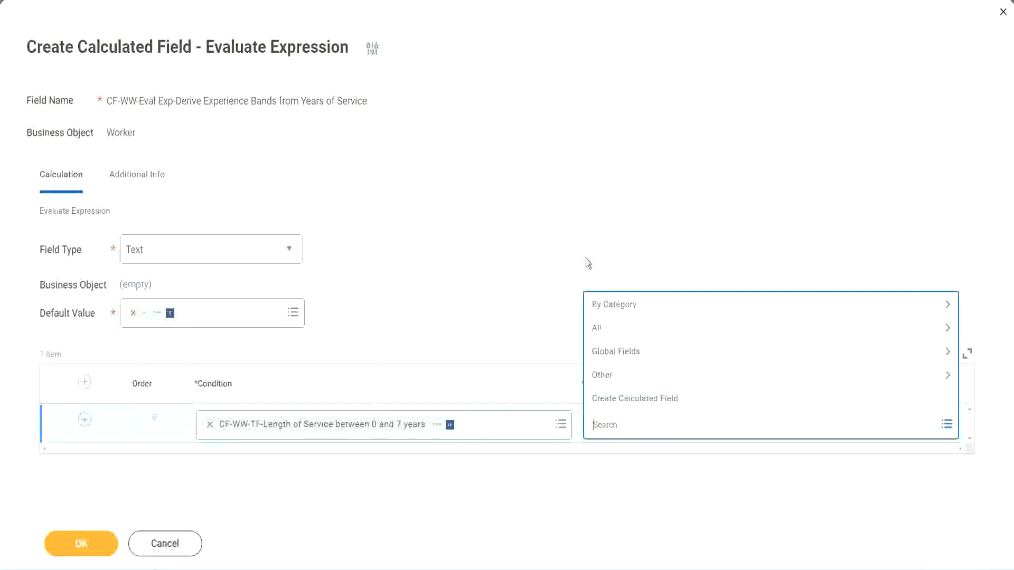
left_click(611, 427)
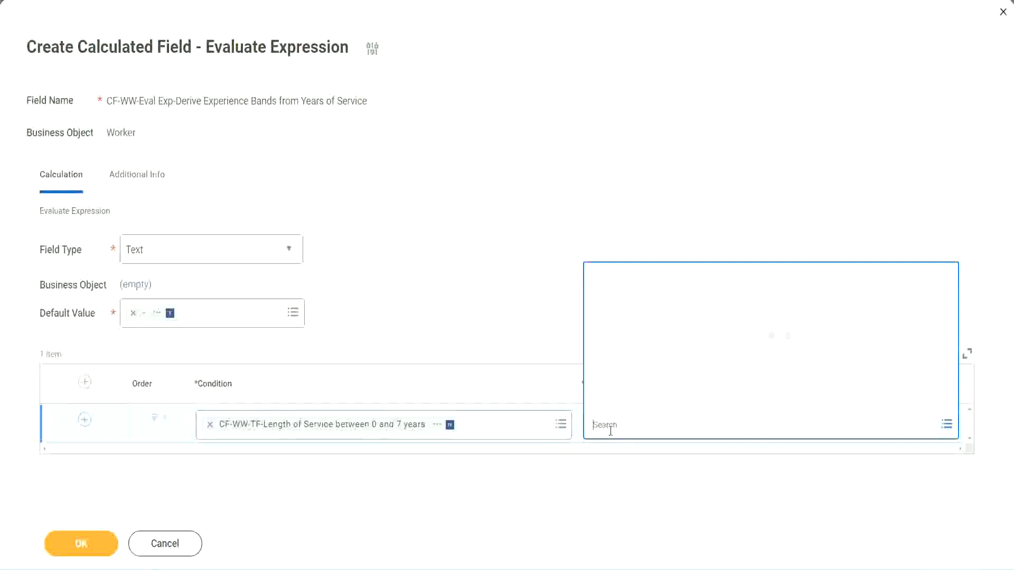
type("Amaterue")
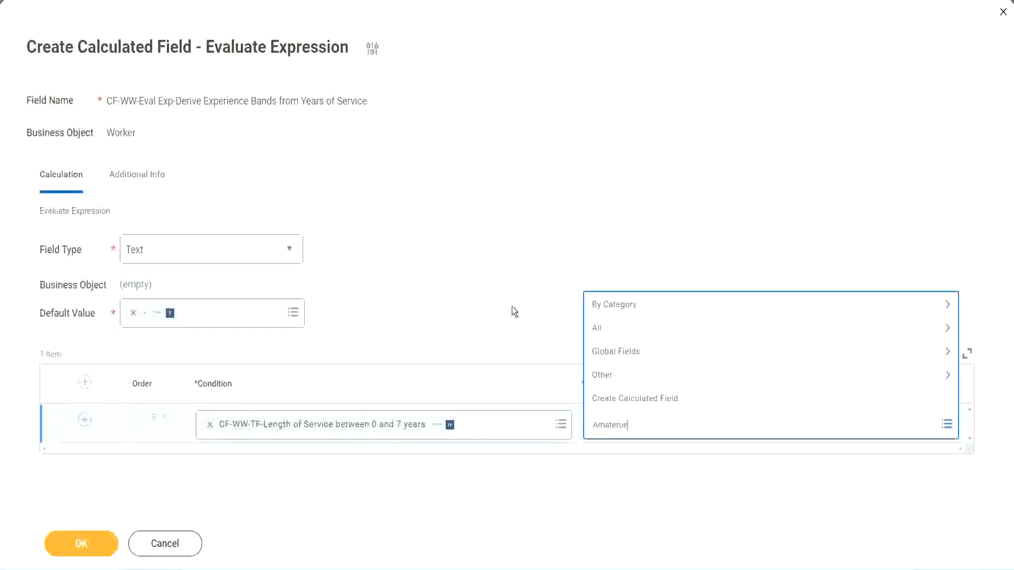
left_click(512, 307)
left_click(639, 427)
left_click(513, 312)
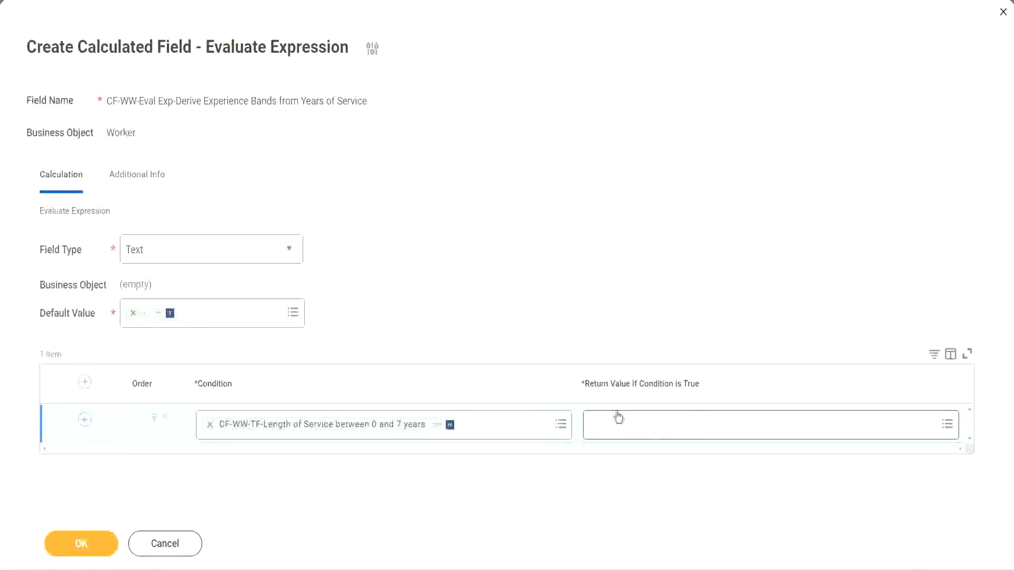
Step: Start a new calculated field for the first row's return value and name it CF-WW-TC-Amateur
left_click(657, 423)
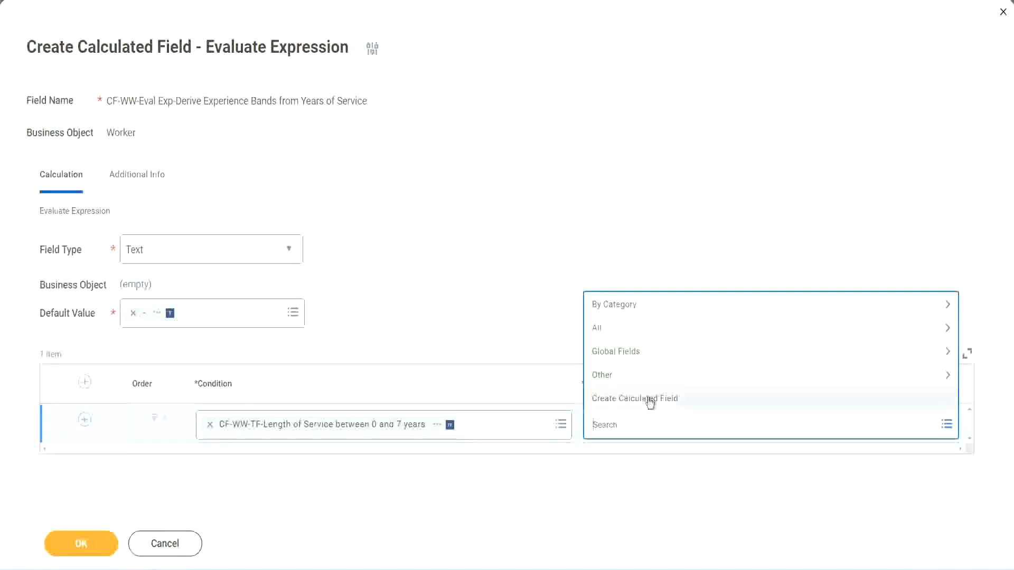
left_click(650, 402)
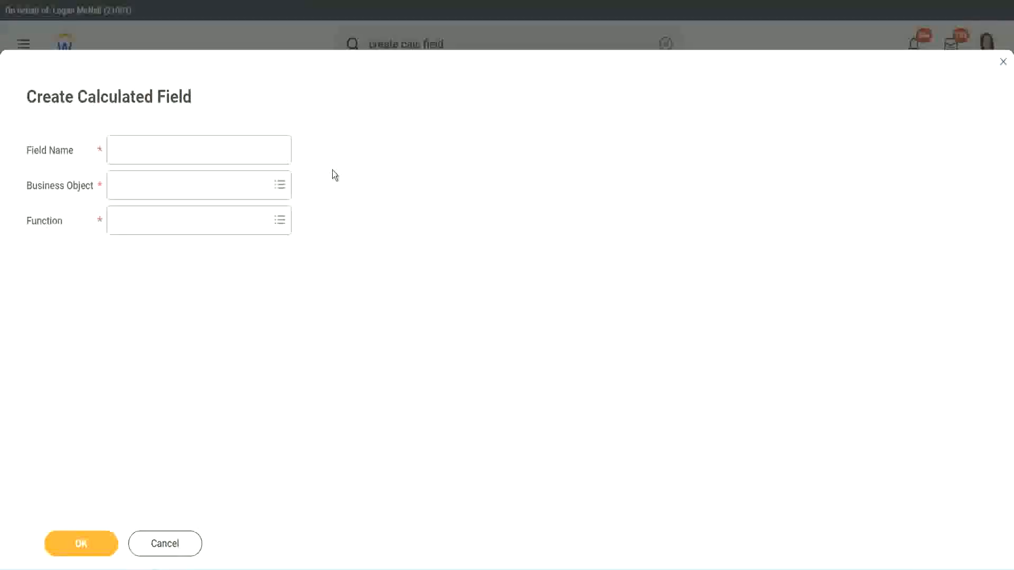
left_click(125, 151)
type("CF")
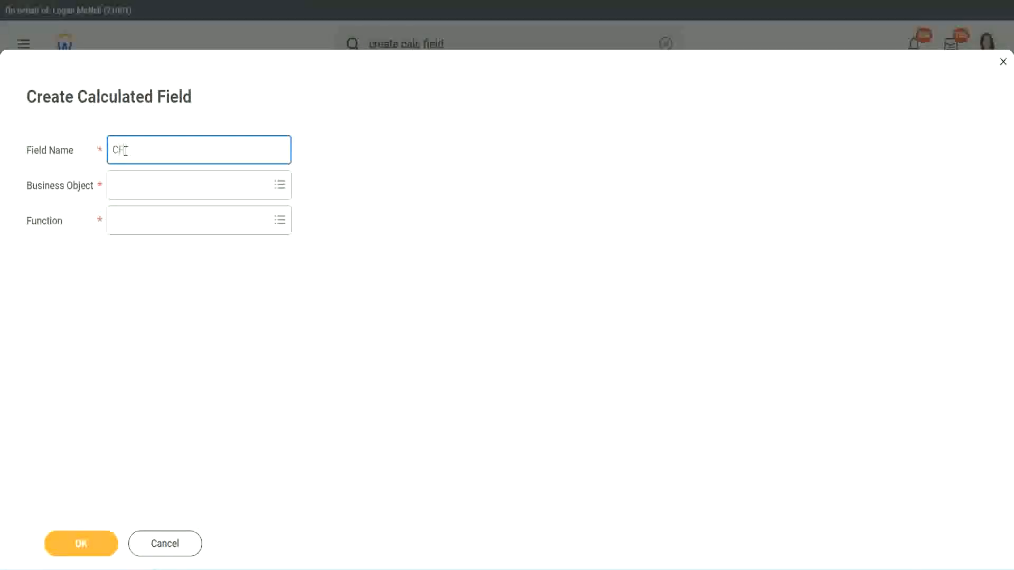
type("_TC")
type("-Am")
type("ateur")
left_click(126, 150)
type("WW")
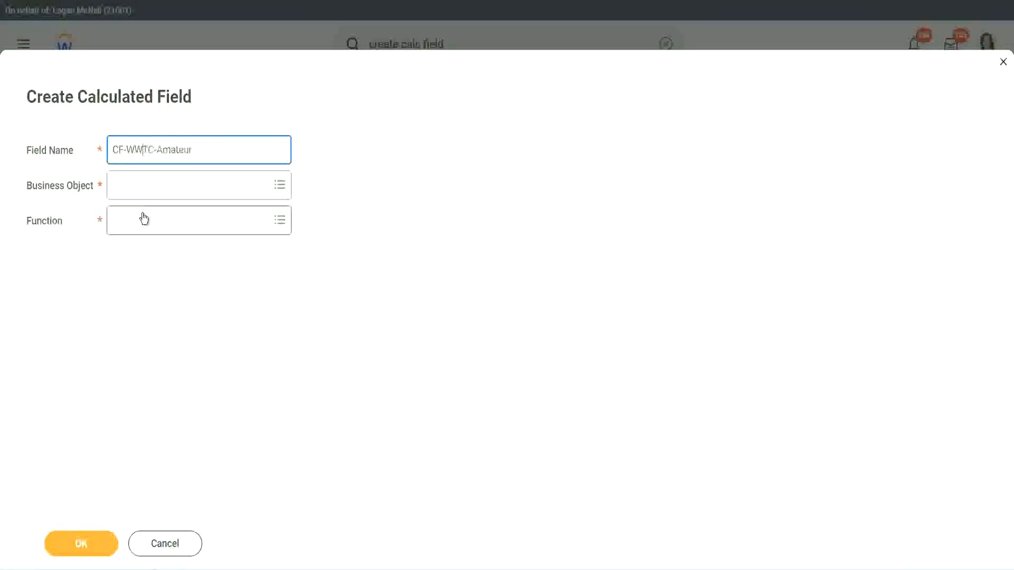
type("-")
Step: Set the new calculated field's business object to Global
left_click(144, 185)
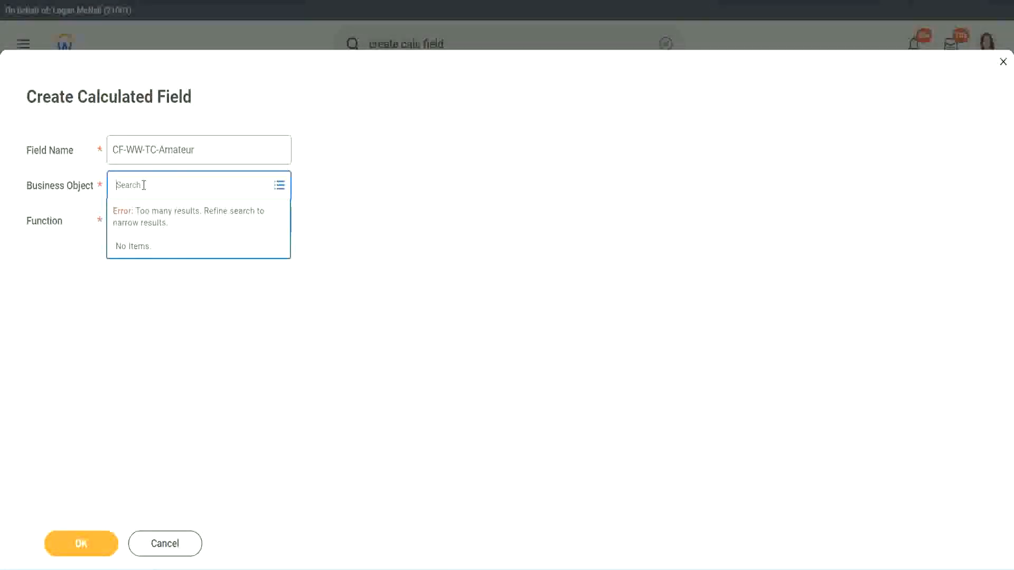
type("worker")
key("BackSpace")
key("BackSpace")
key("BackSpace")
key("BackSpace")
key("BackSpace")
key("BackSpace")
type("global")
key("Return")
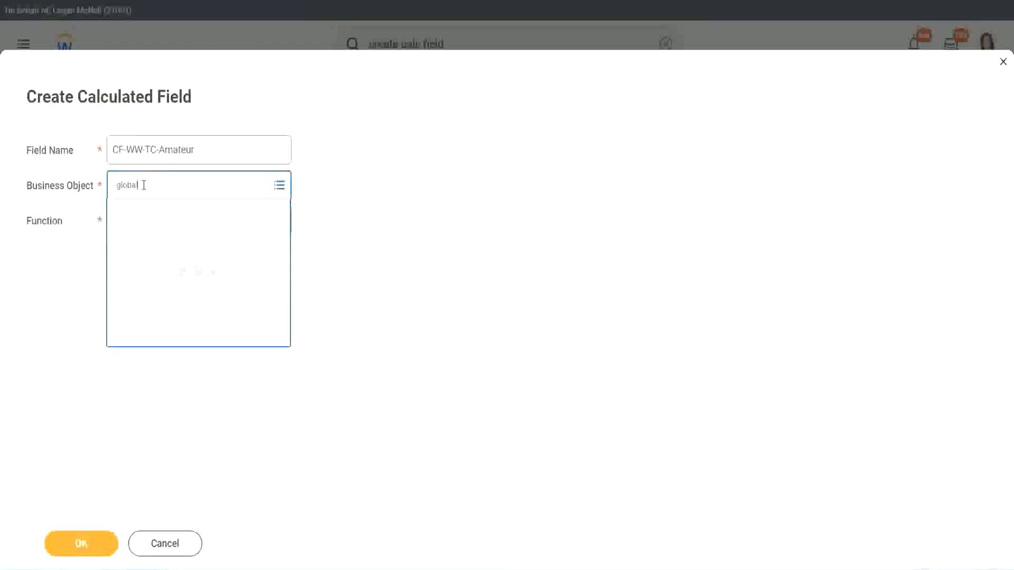
left_click(159, 247)
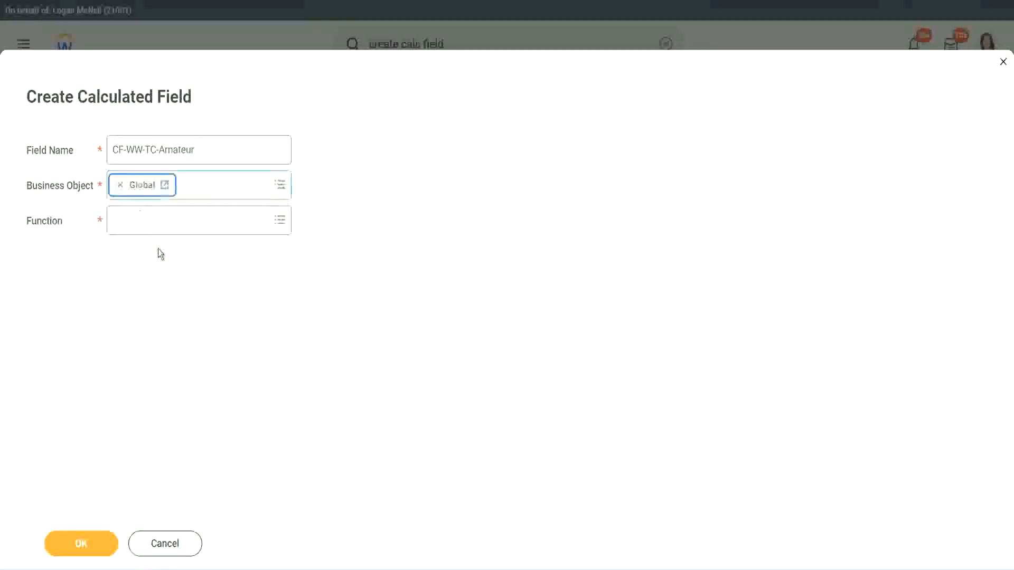
triple_click(232, 152)
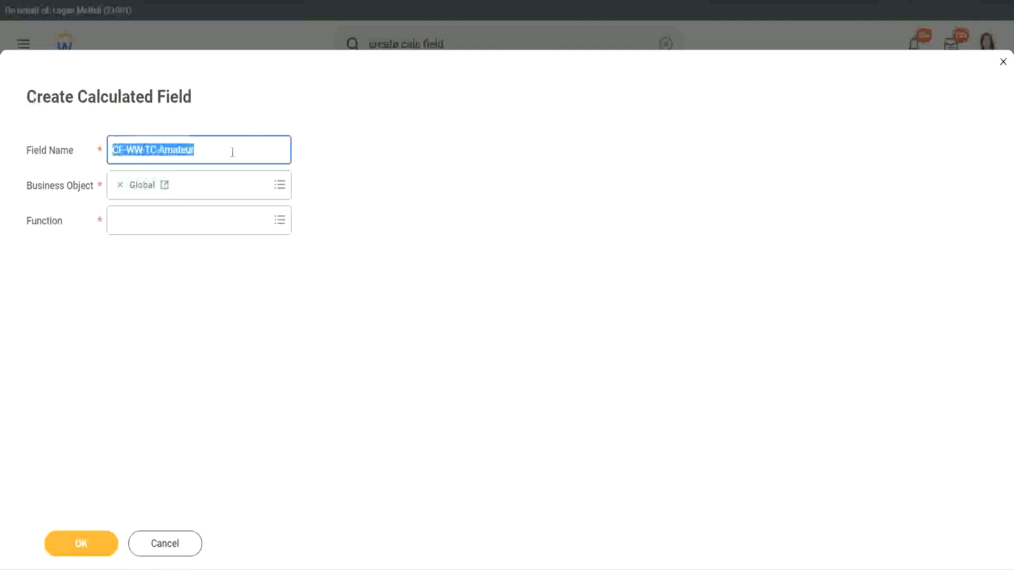
left_click(232, 152)
double_click(199, 148)
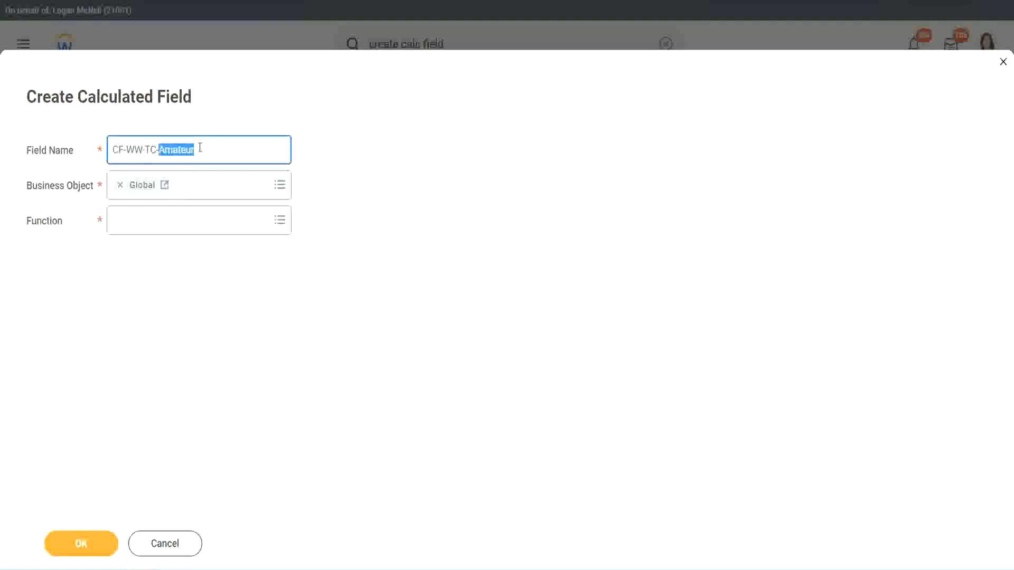
left_click(210, 148)
double_click(190, 150)
Step: Choose Text Constant as the function of the new calculated field and continue to its definition
left_click(140, 220)
type("text const")
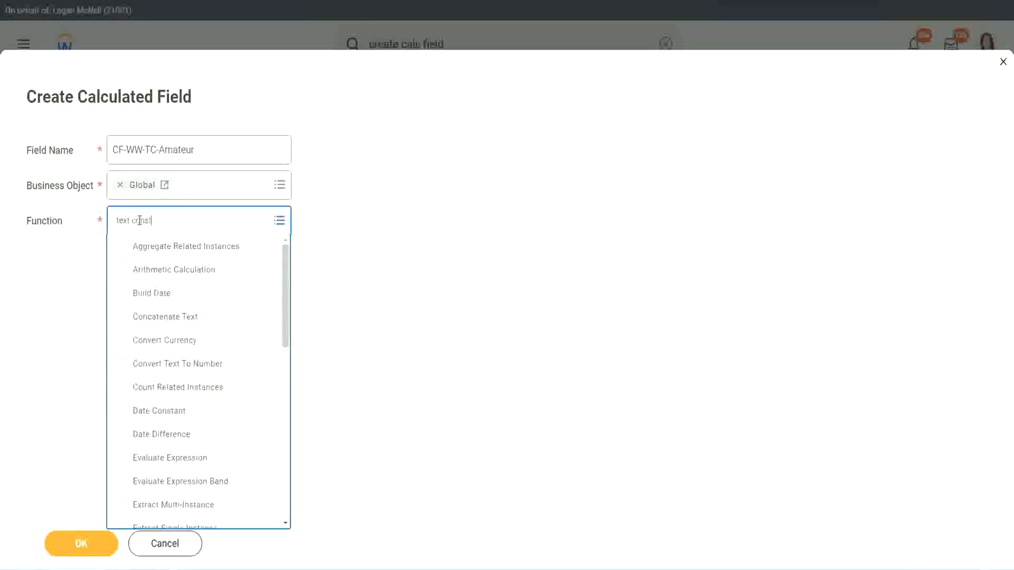
key("Return")
left_click(84, 549)
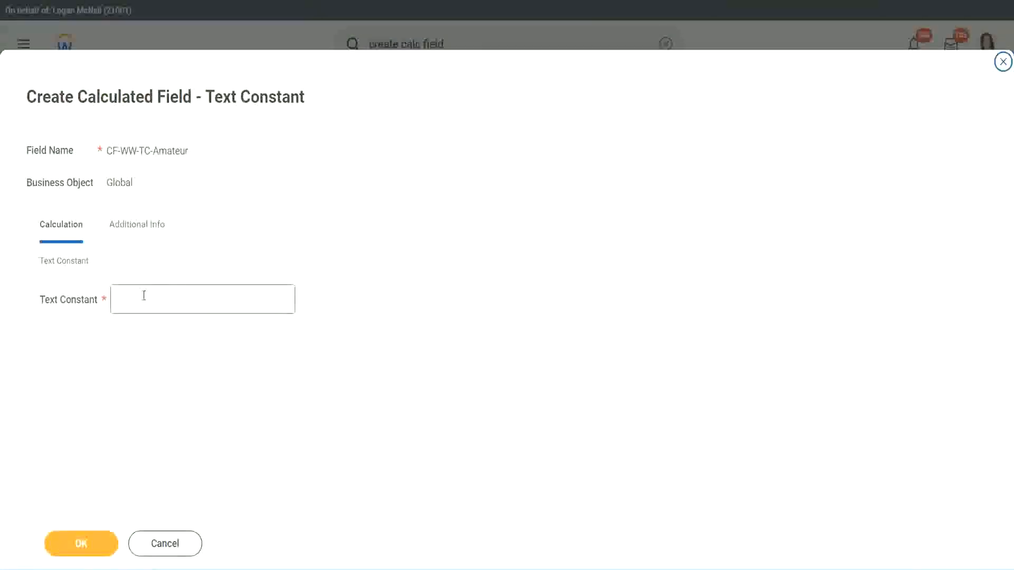
Step: Enter Amateur as the text constant and save the field as the first row's return value
left_click(165, 299)
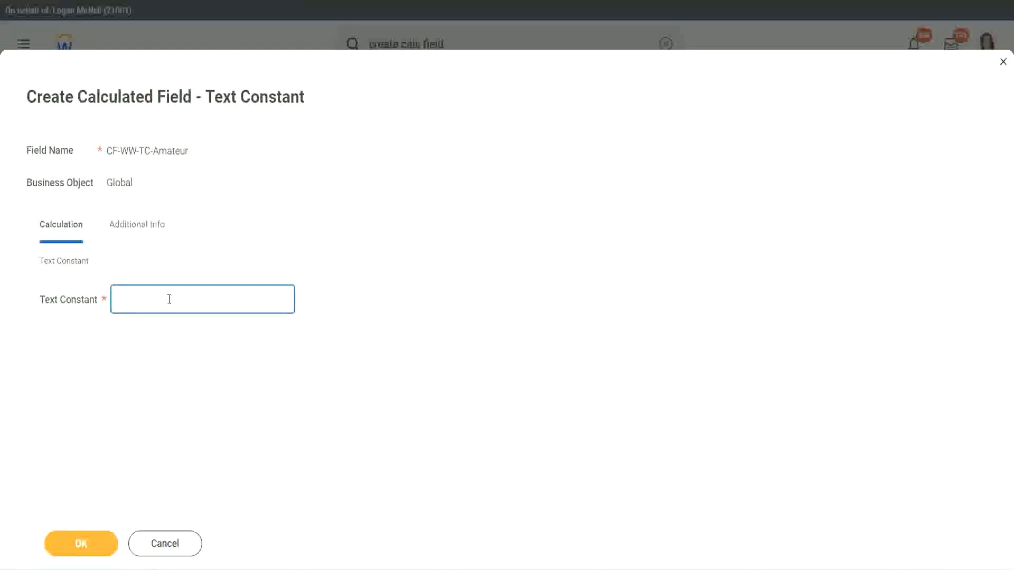
type("Amateur")
left_click(80, 544)
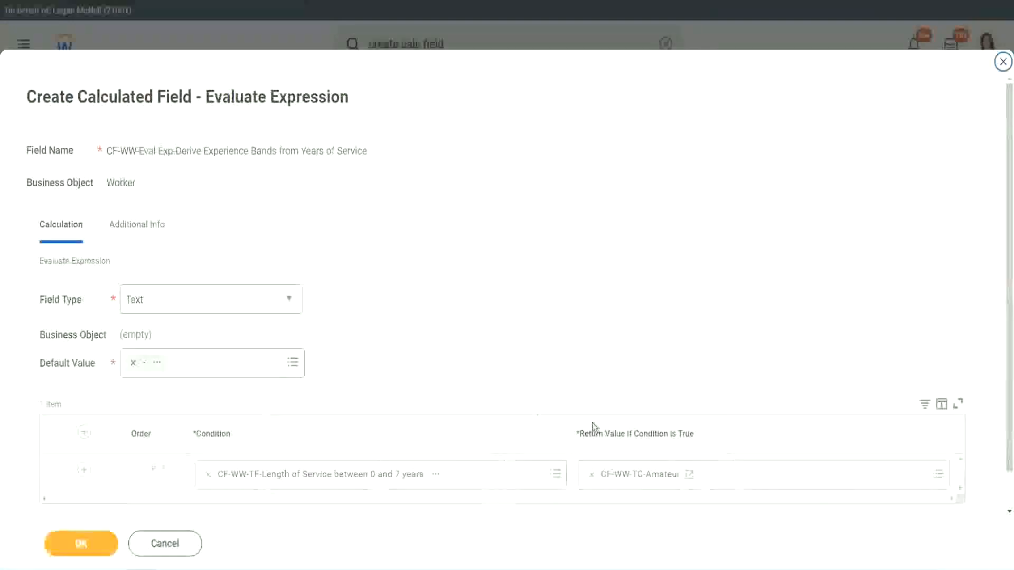
right_click(629, 479)
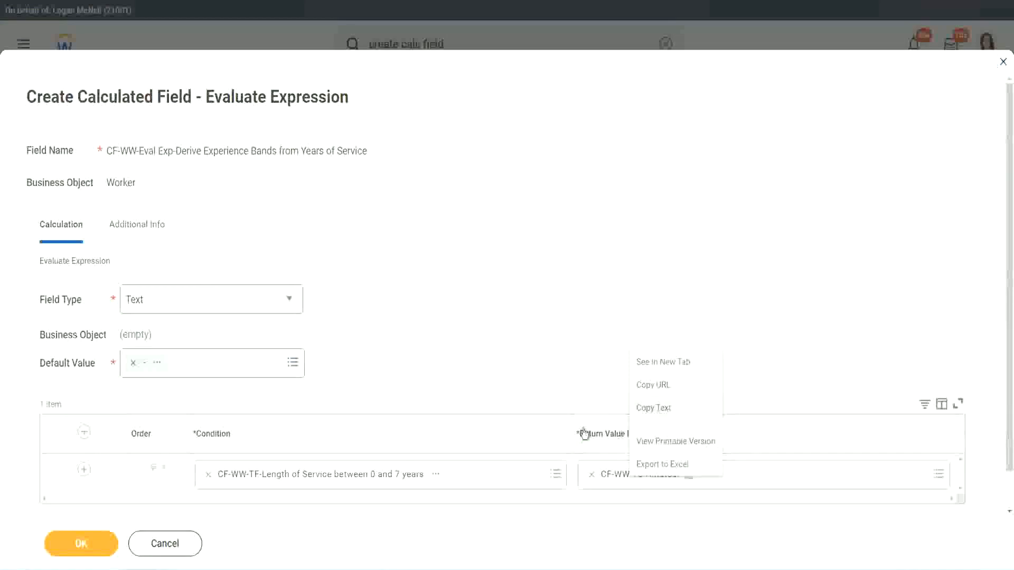
left_click(629, 478)
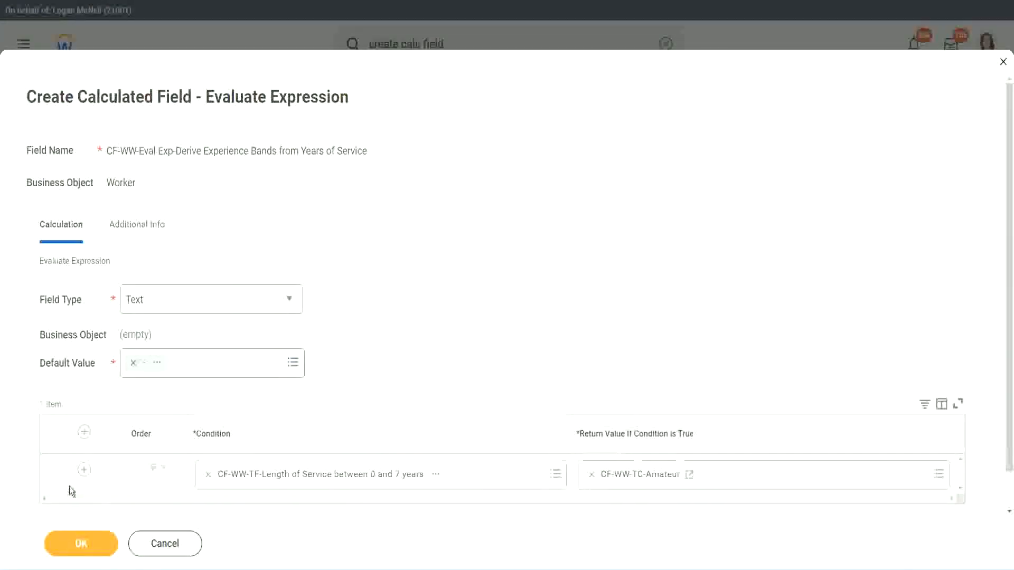
Step: Add three more condition rows and set the second row's condition to CF-WW-TF-Length of Service between 8 and 15 years
left_click(83, 471)
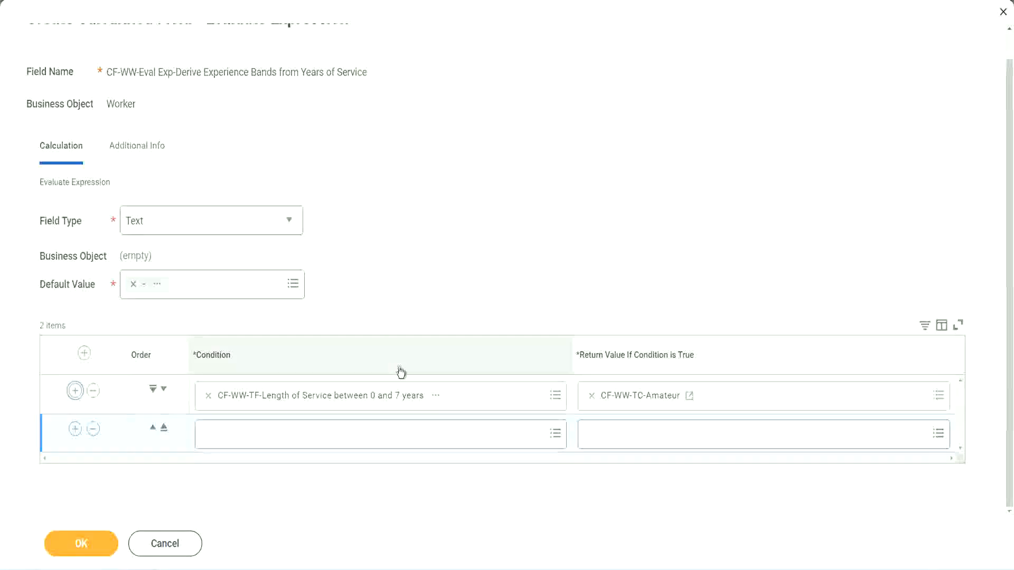
left_click(76, 433)
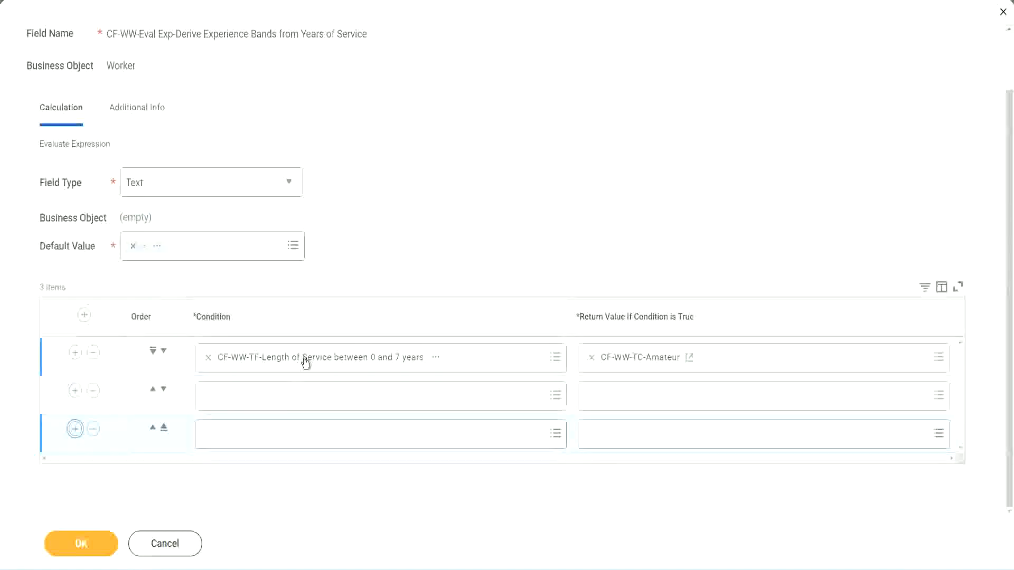
left_click(249, 399)
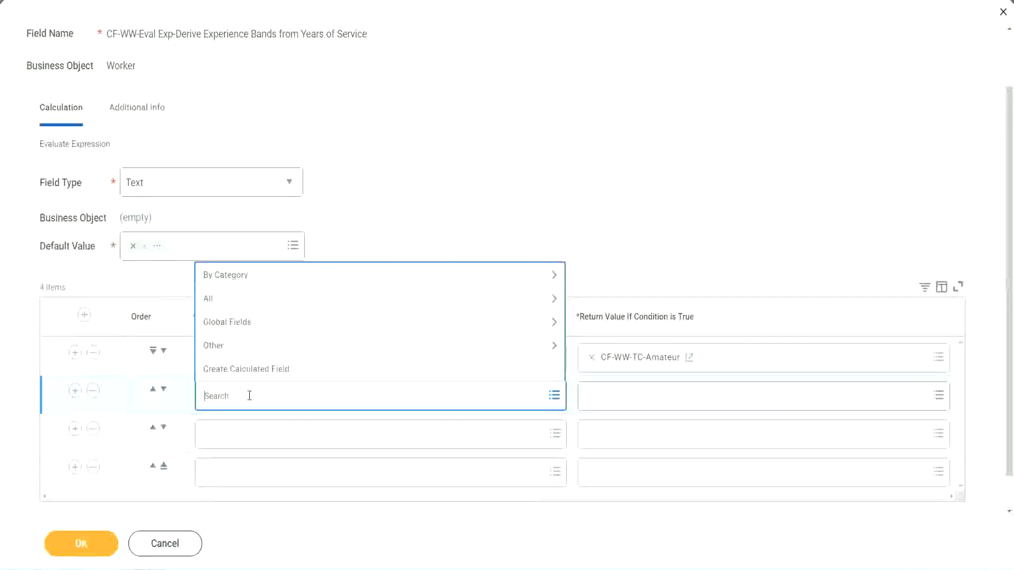
type("cf-ww")
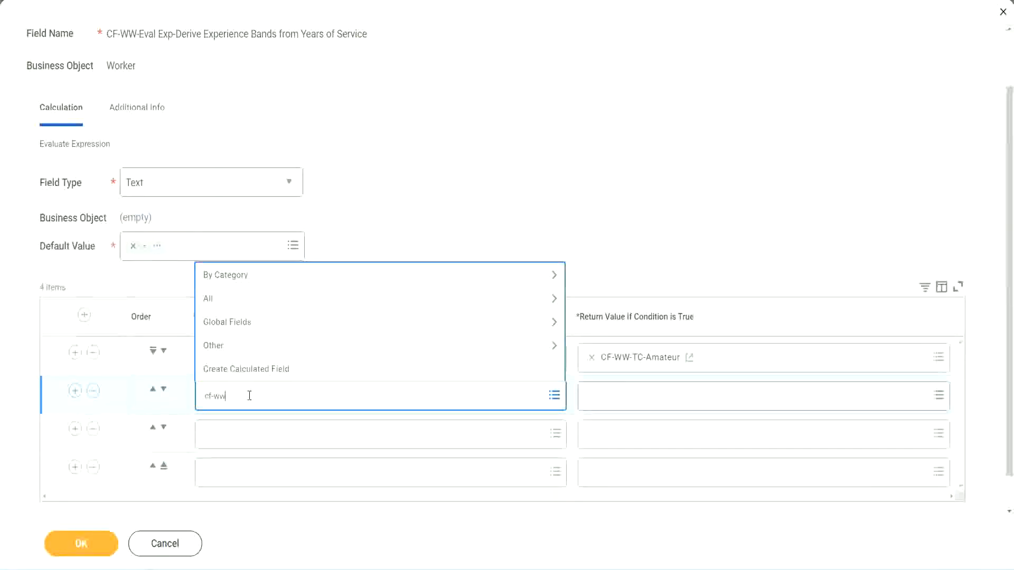
type("-tf")
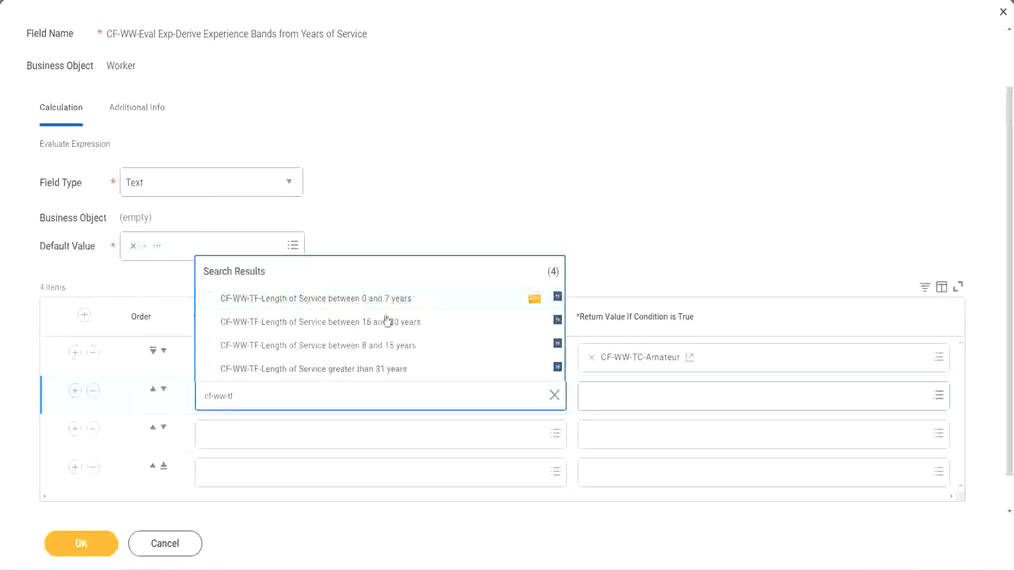
left_click(387, 349)
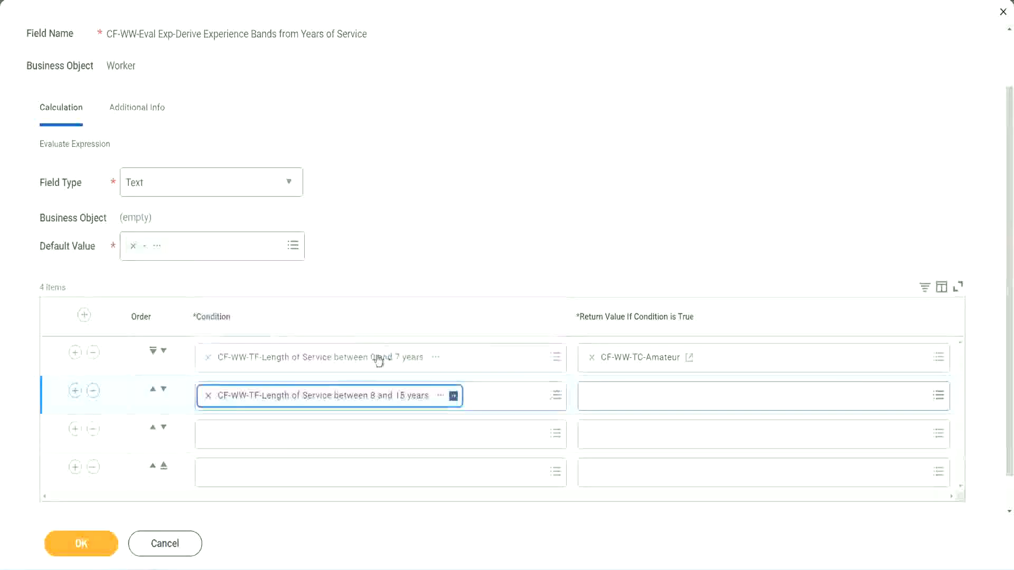
Step: Set the third row's condition to CF-WW-TF-Length of Service between 16 and 30 years
left_click(256, 434)
type("cf")
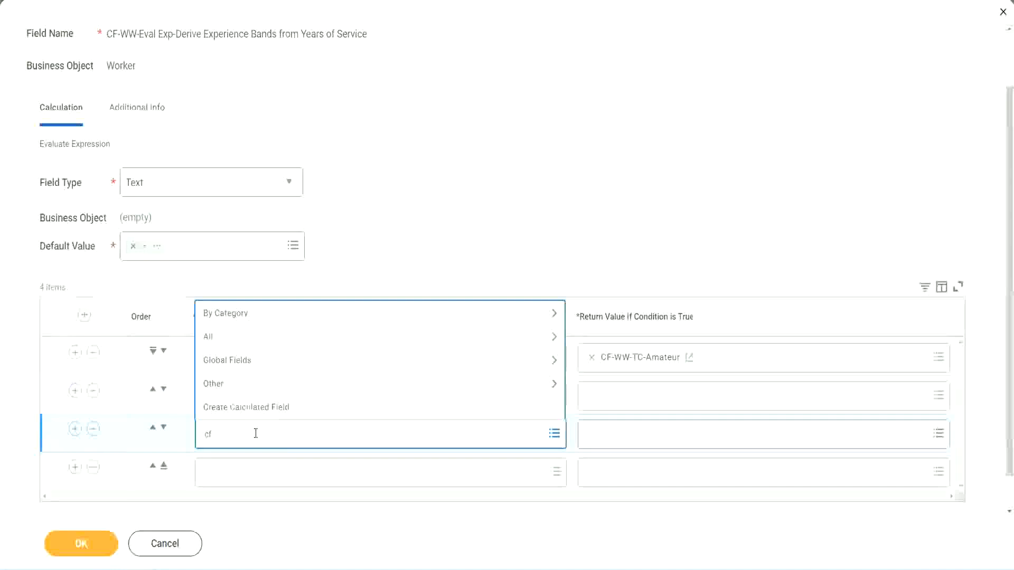
type("-ww-tf")
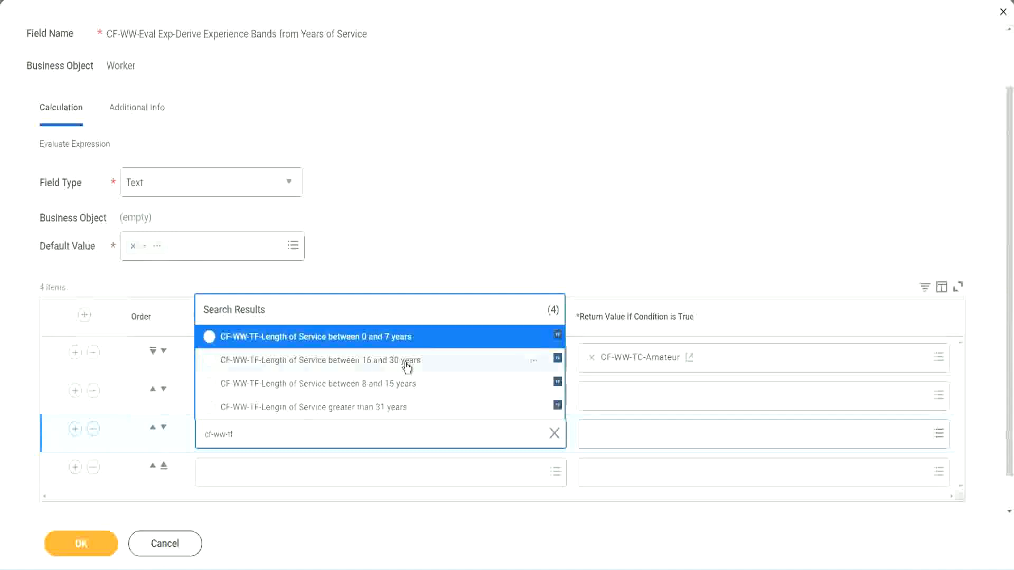
left_click(407, 364)
Step: Set the fourth row's condition to CF-WW-TF-Length of Service greater than 31 years
left_click(240, 473)
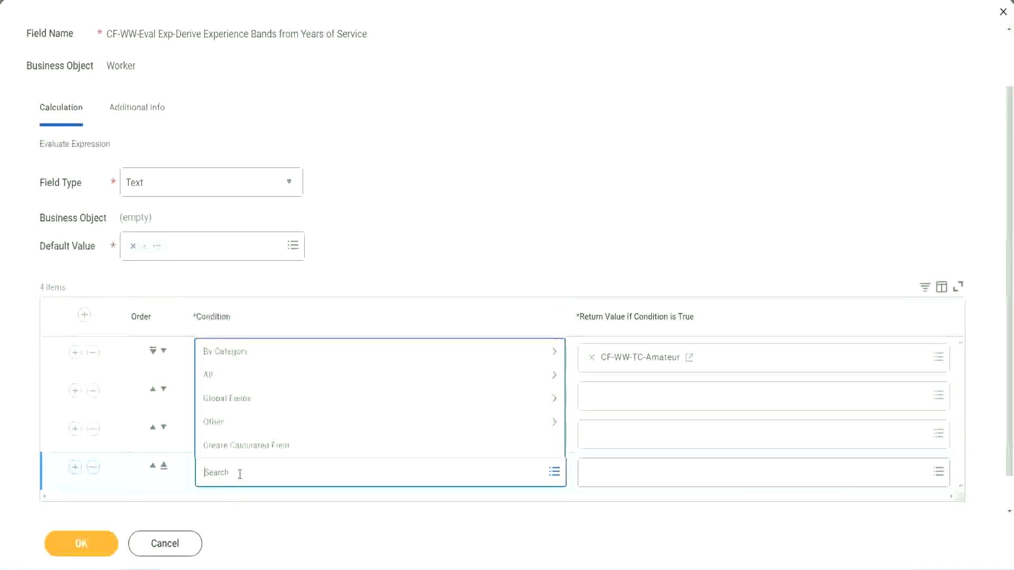
type("cf-ww")
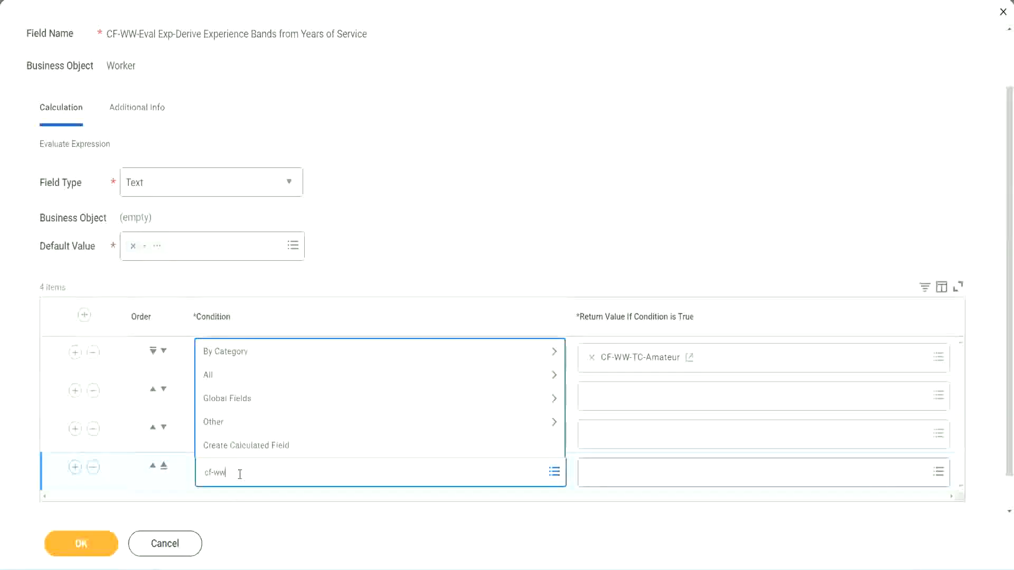
type(" tf 31")
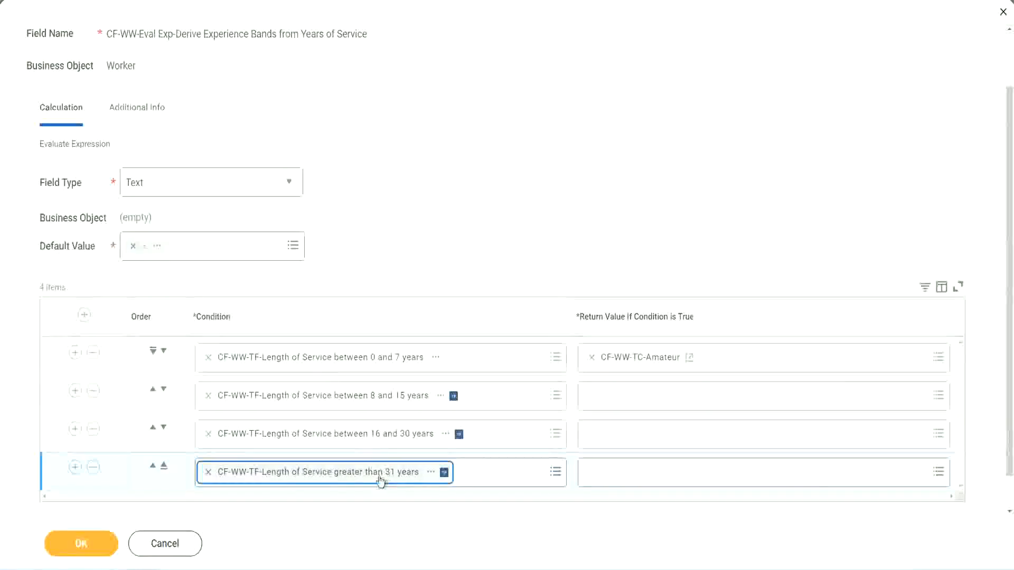
Step: Try moving the 8 to 15 years condition above the 0 to 7 years condition and return it to second place
left_click(455, 218)
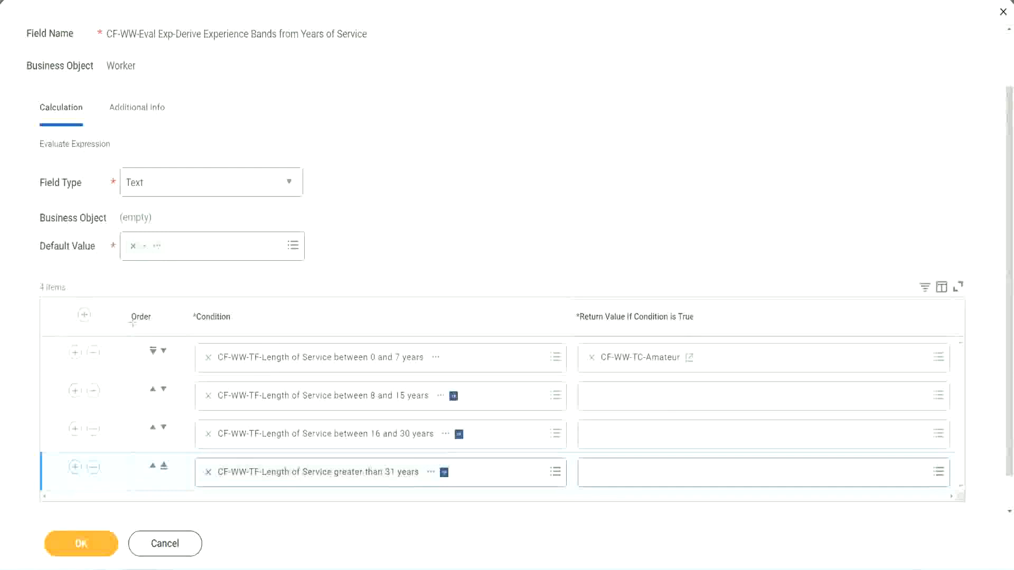
left_click_drag(114, 309, 112, 417)
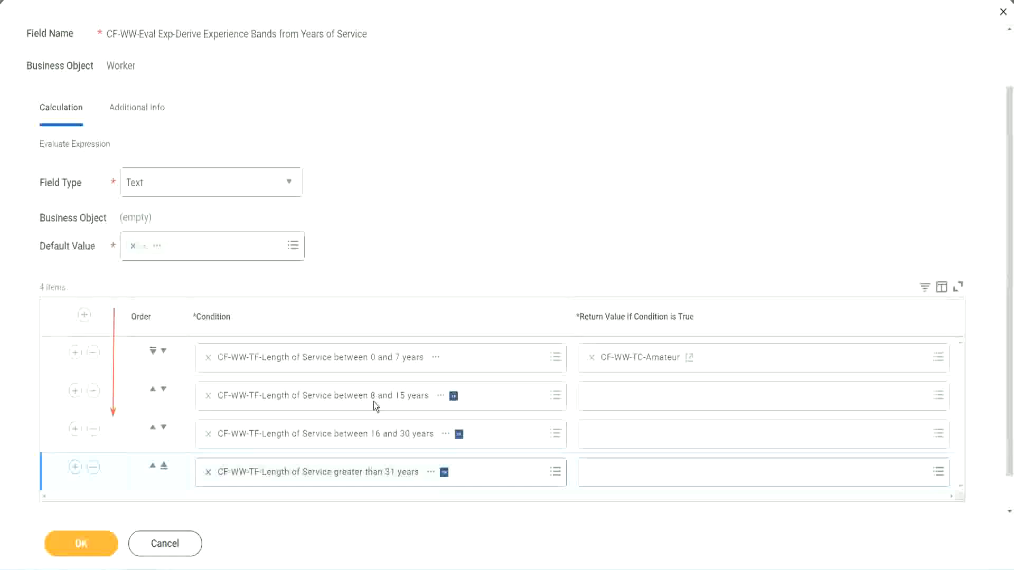
left_click(154, 391)
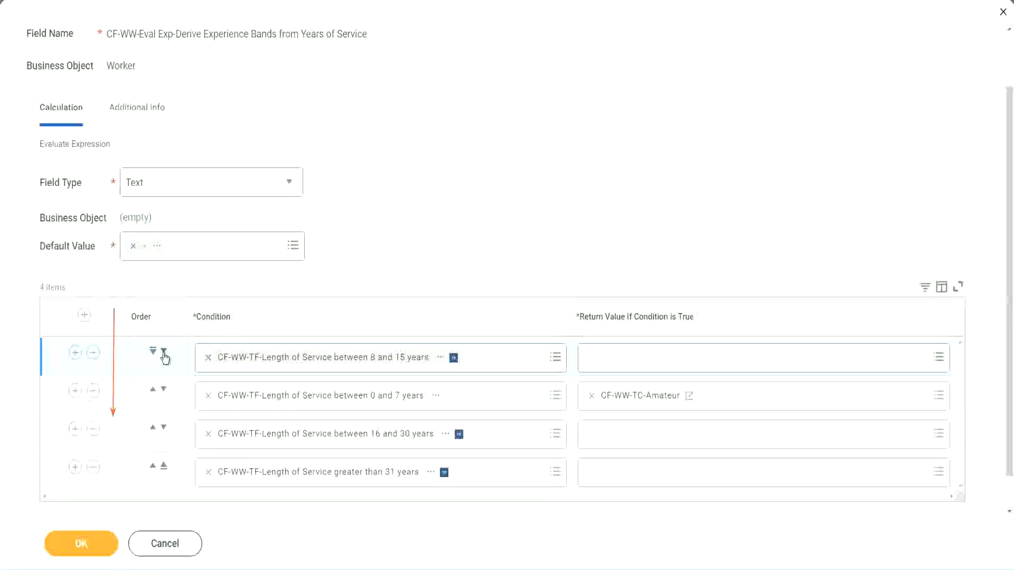
left_click(164, 352)
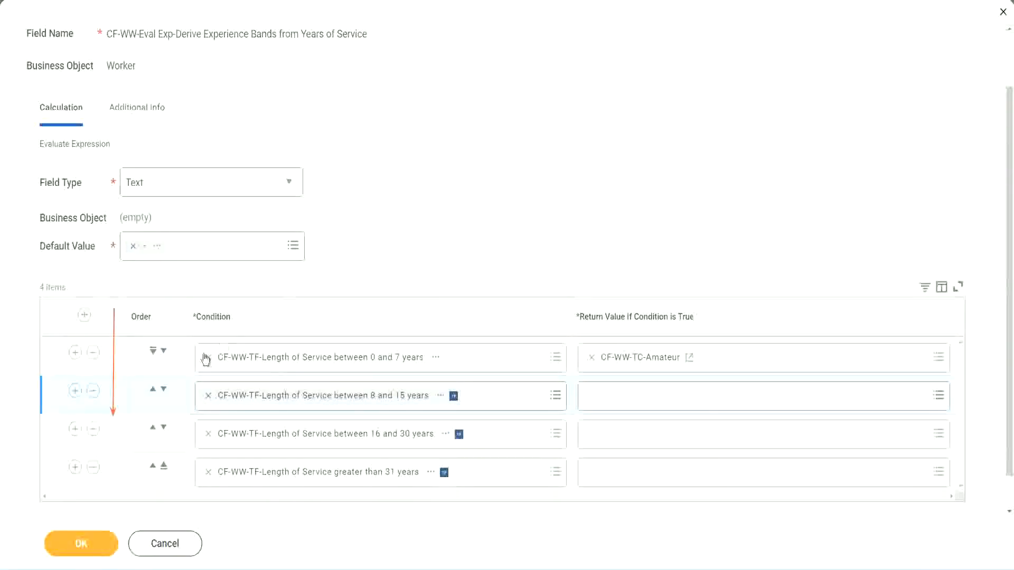
Step: Copy the text of the CF-WW-TC-Amateur return value, keeping the 8 to 15 years condition in second place
left_click(153, 391)
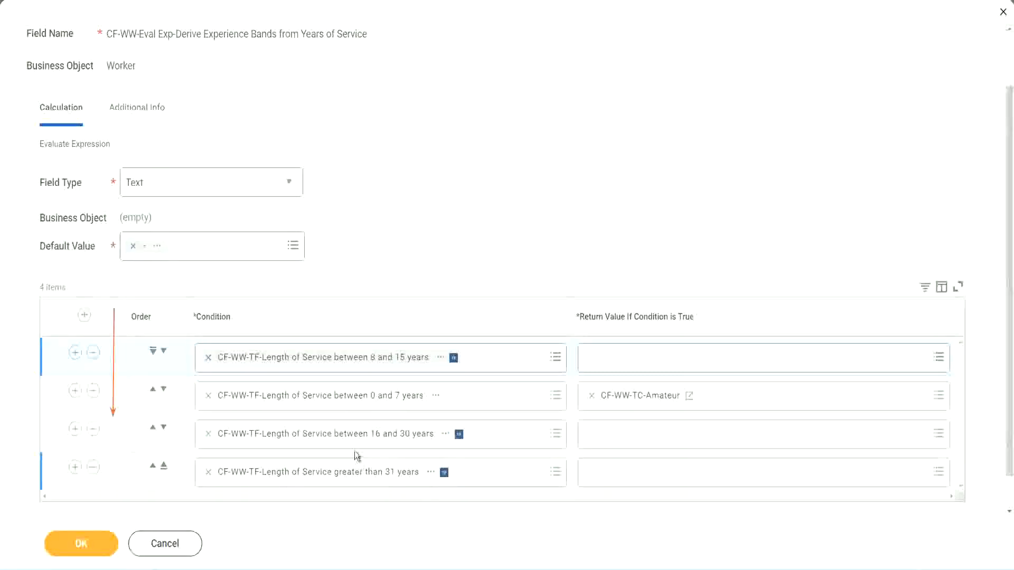
right_click(642, 404)
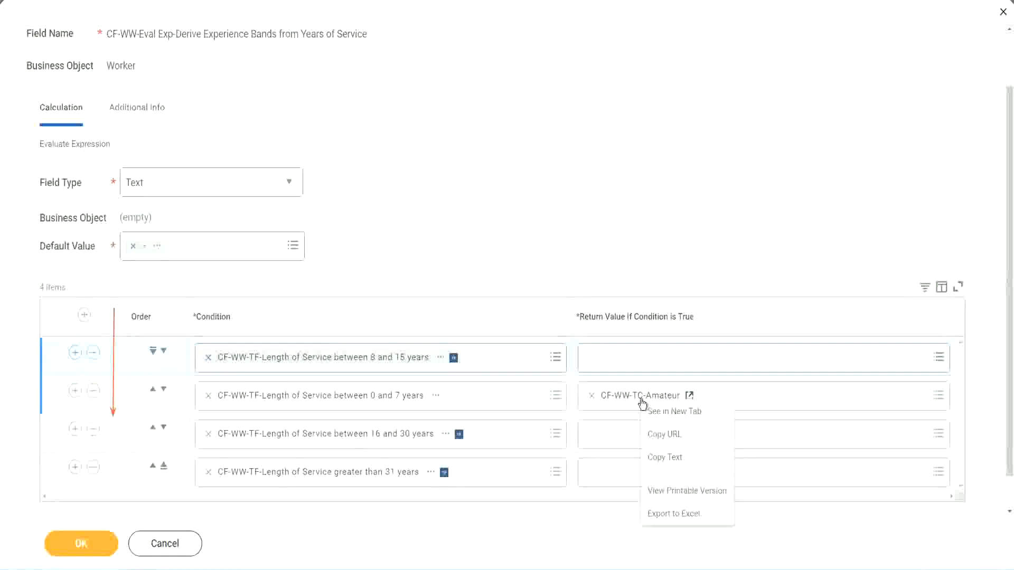
left_click(665, 458)
left_click(163, 351)
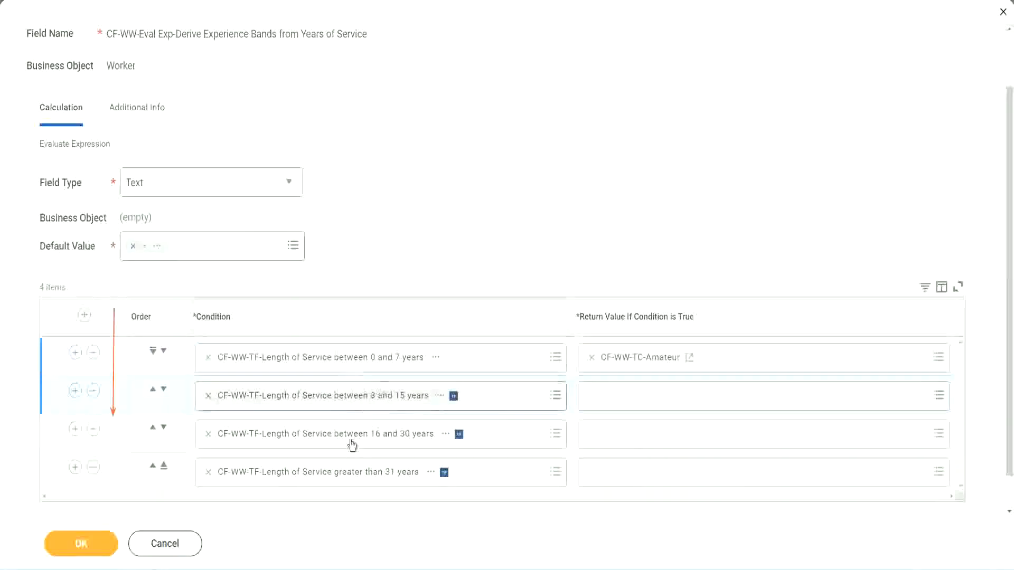
Step: Start a calculated field for the second row's return value, named CF-WW-TC-Experienced, with business object Global and function Text Constant
left_click(594, 396)
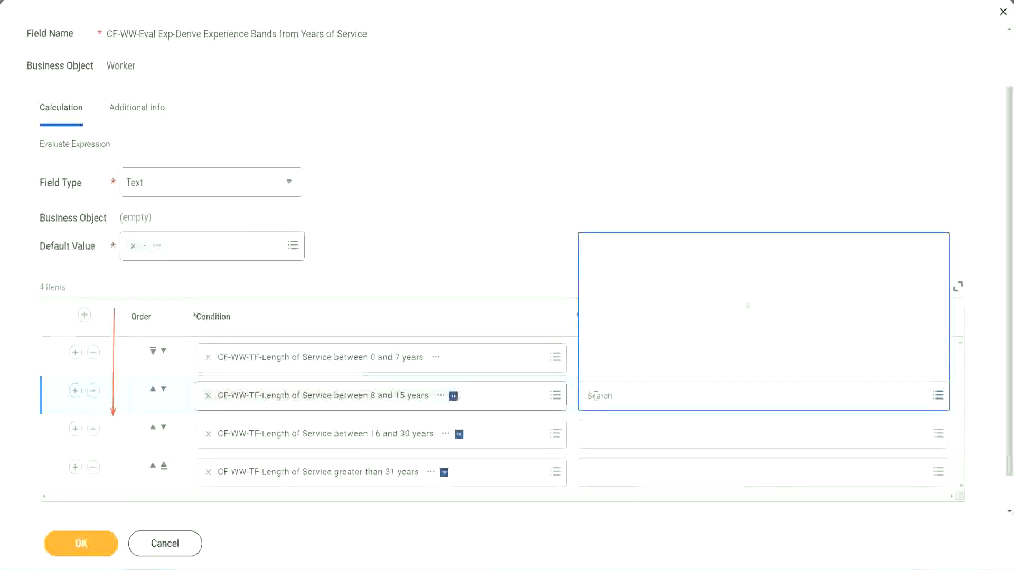
left_click(630, 369)
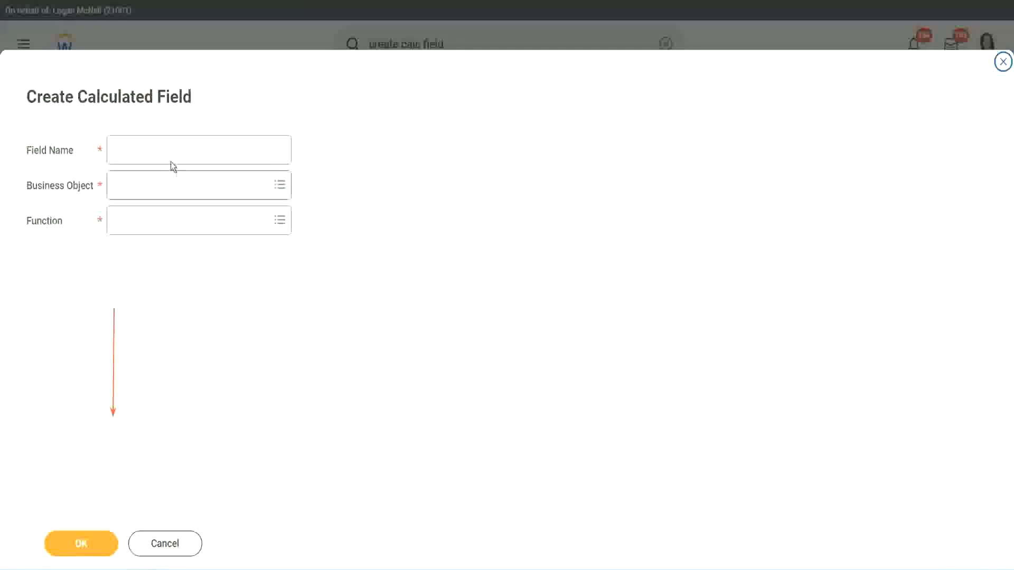
left_click(162, 150)
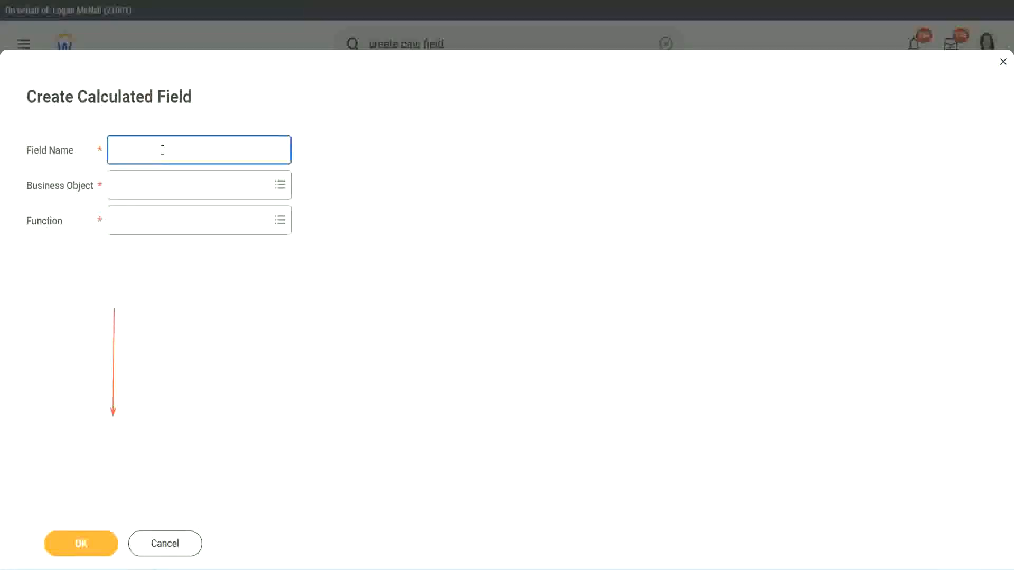
type("CF-WW-TC-Amateur")
double_click(173, 150)
type("Experien")
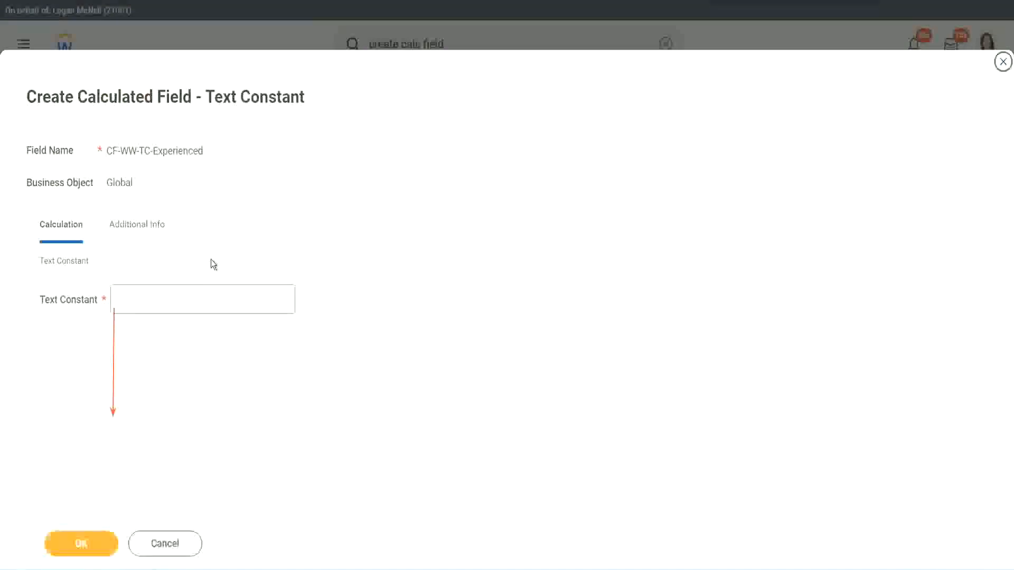
Step: Enter Experienced as the text constant and save the field as the second row's return value
left_click(153, 299)
type("Ex")
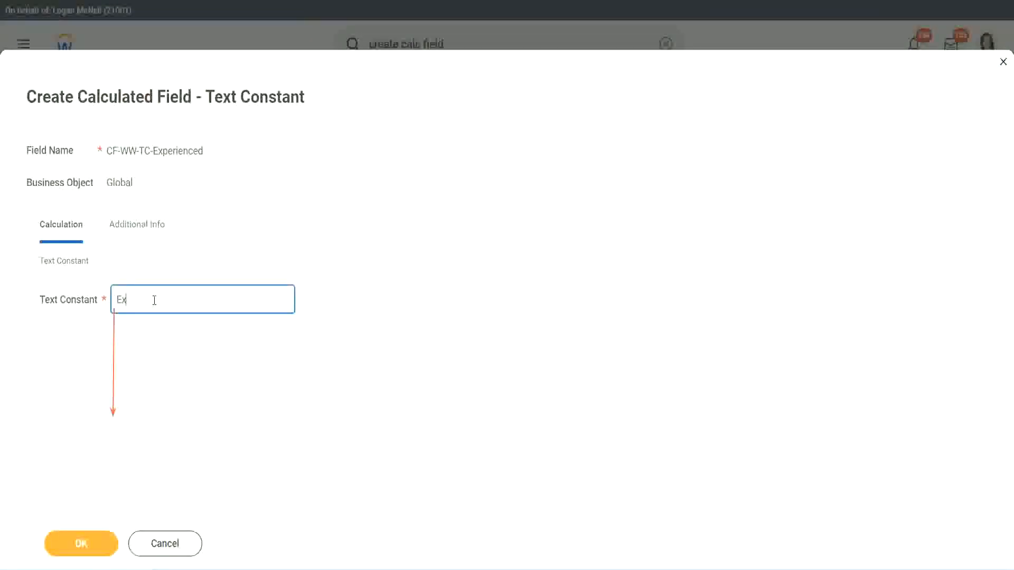
type("perienced")
left_click(84, 544)
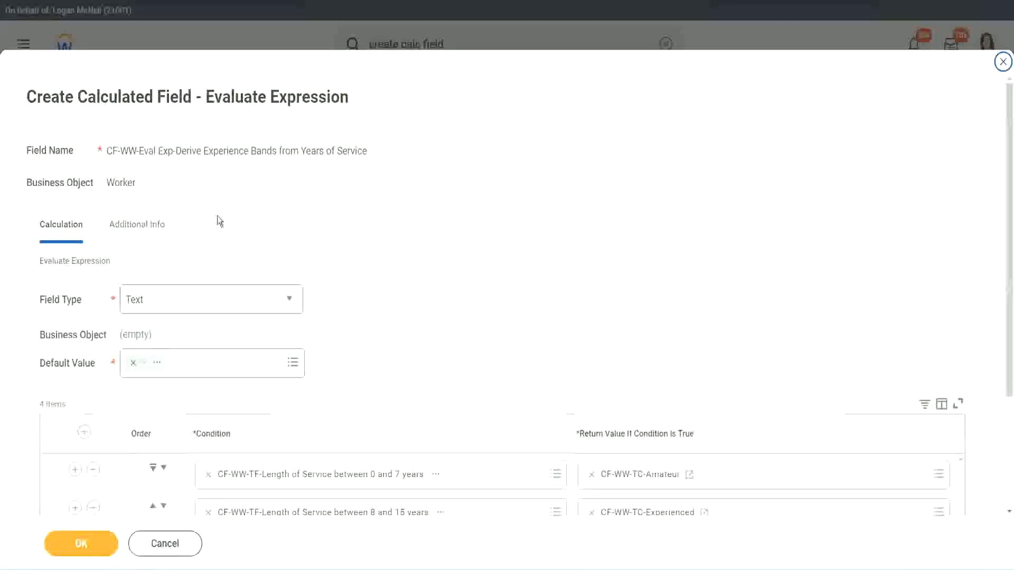
Step: Start a calculated field for the third row's return value, named CF-WW-TC-Senior, on the Global business object
scroll(468, 276, "down", 3)
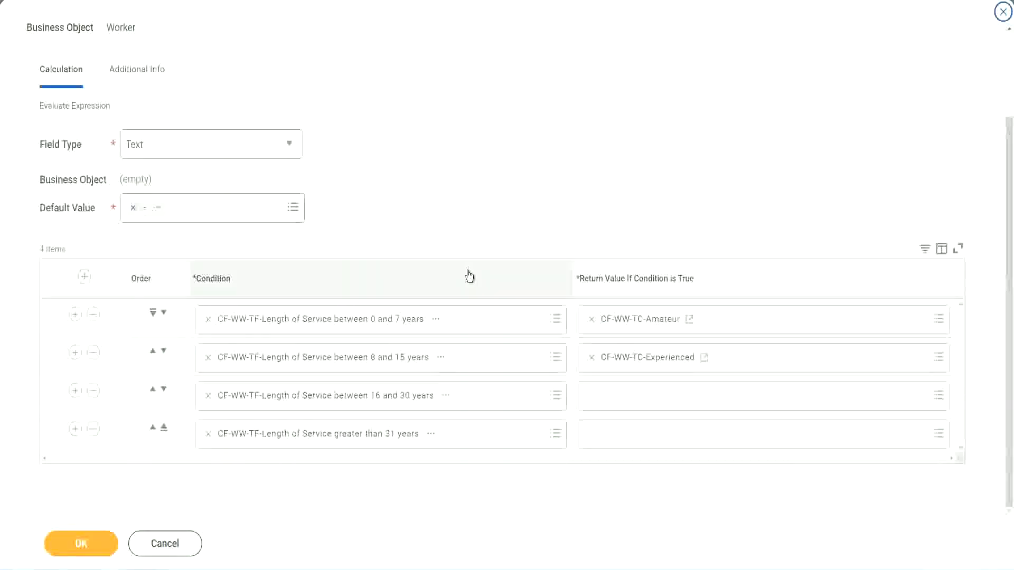
left_click(632, 397)
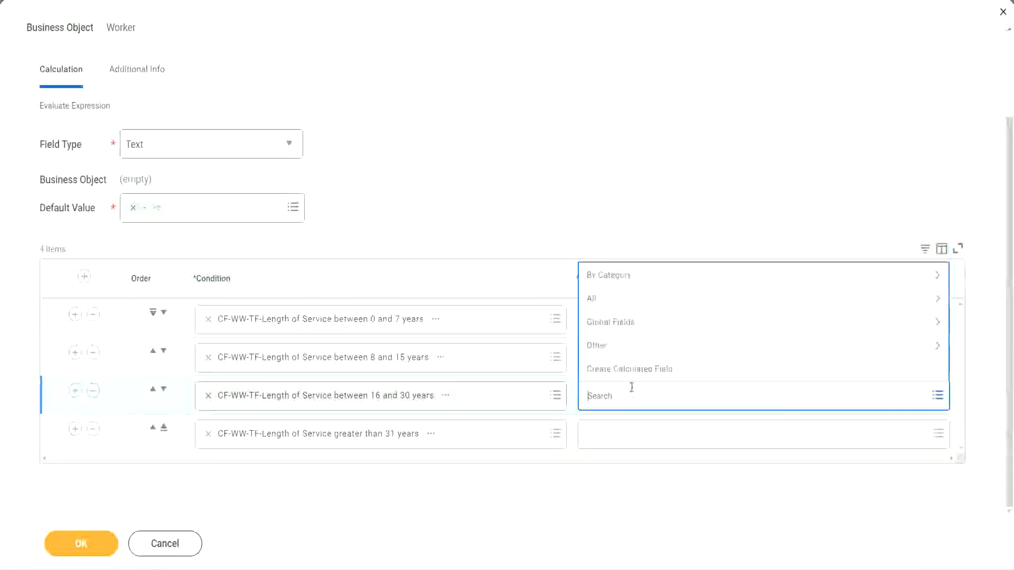
left_click(636, 369)
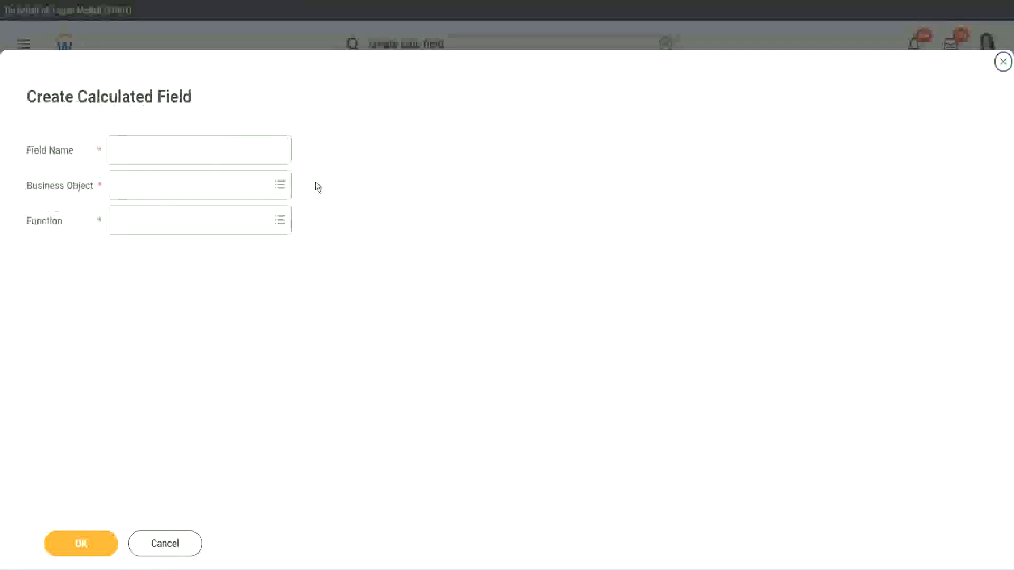
left_click(215, 150)
type("CF-WW-TC-Amateur")
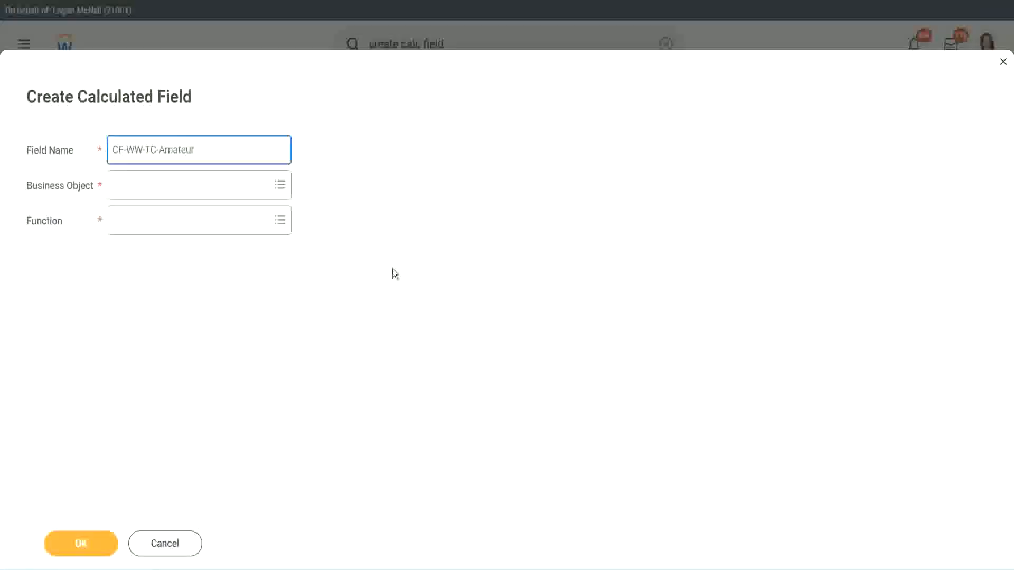
left_click(117, 186)
type("globa")
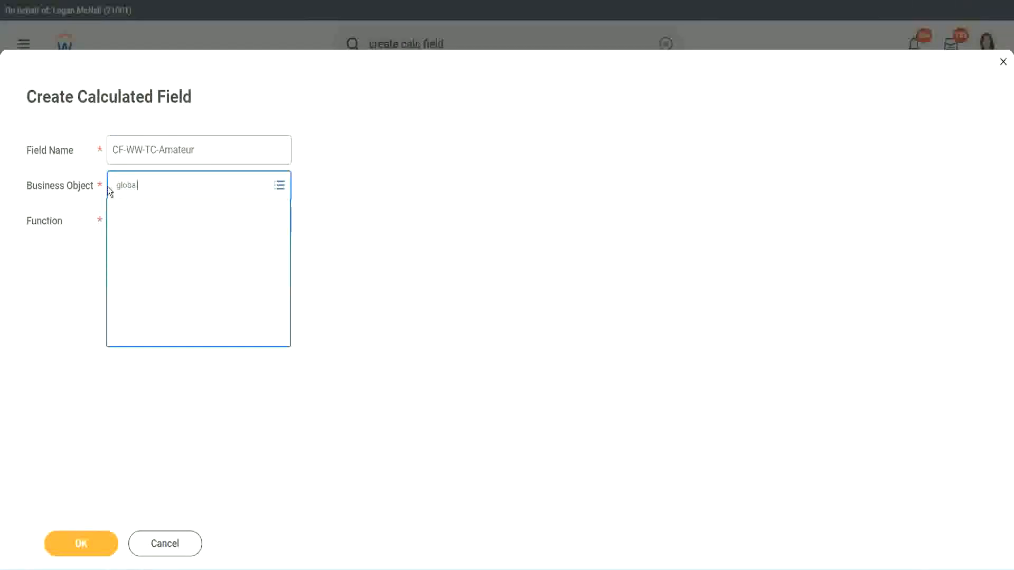
type("l")
key("Return")
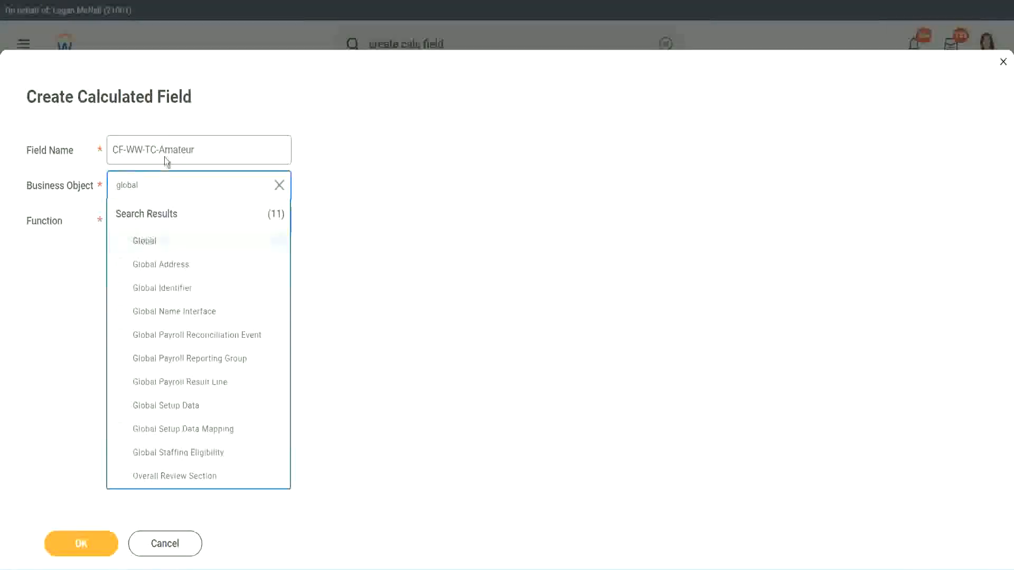
double_click(175, 149)
type("S")
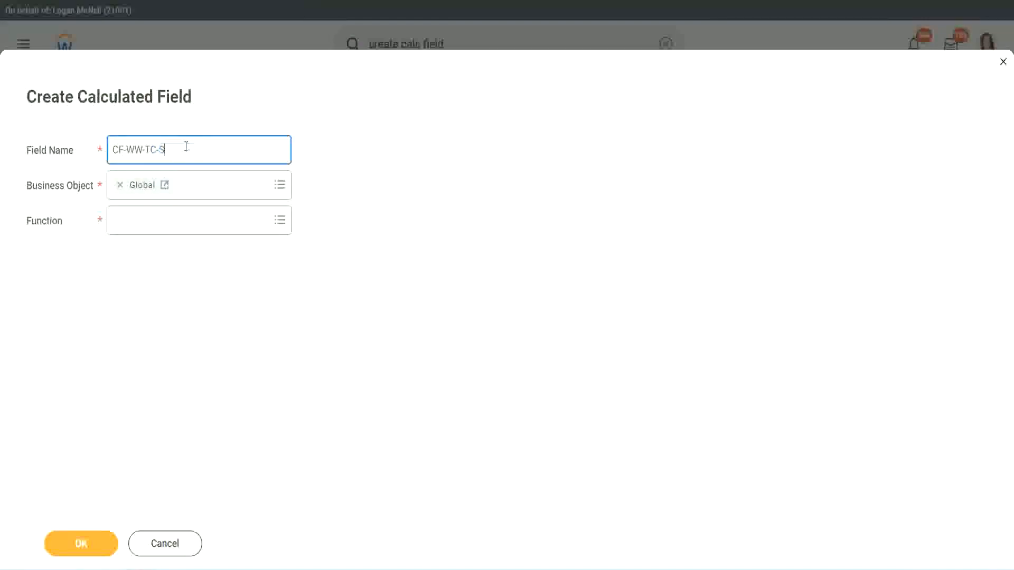
type("enior")
Step: Make the field a Text Constant with the value Senior and save it as the third row's return value
left_click(161, 232)
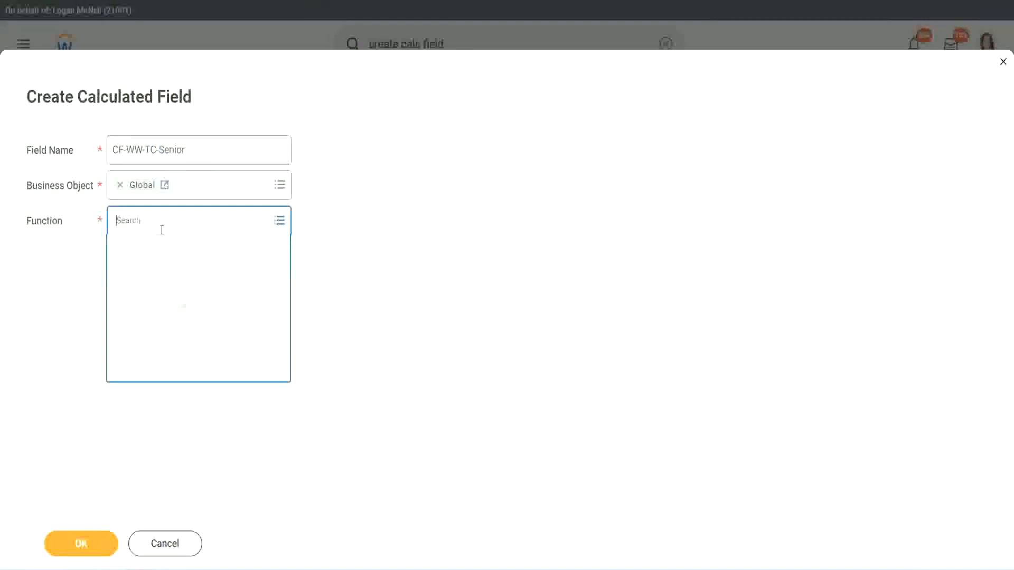
type("tc")
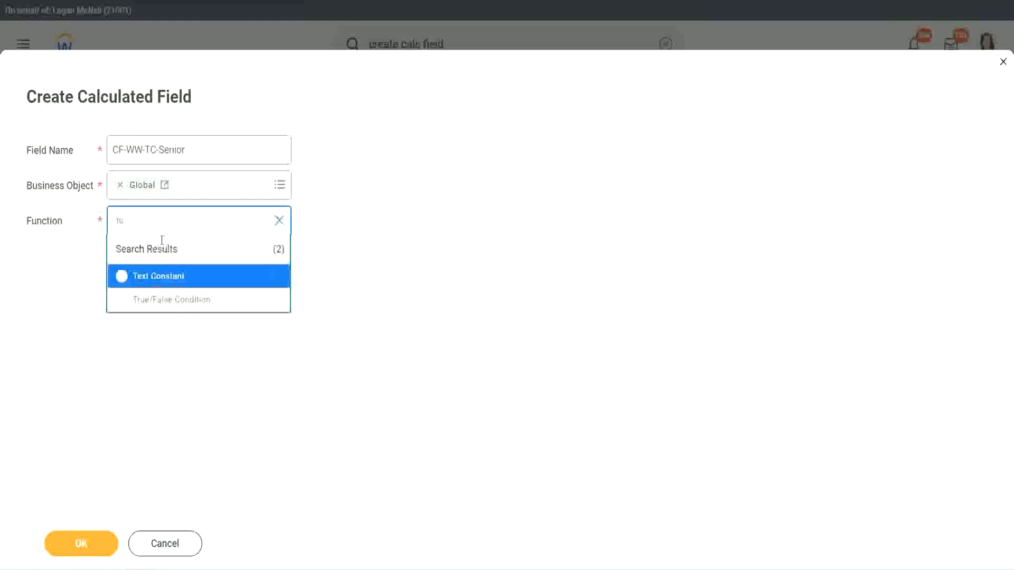
left_click(156, 275)
left_click(89, 546)
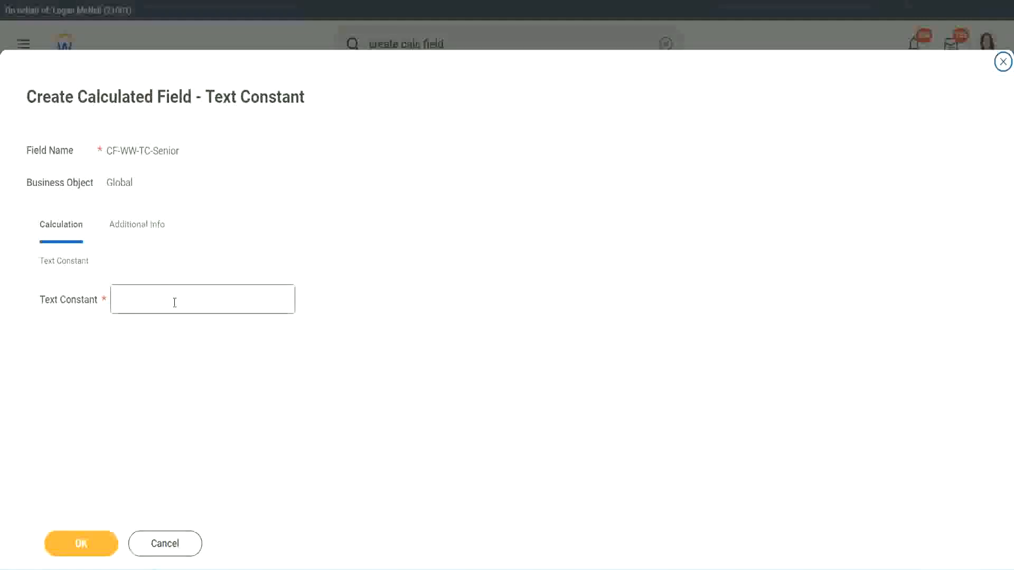
left_click(171, 296)
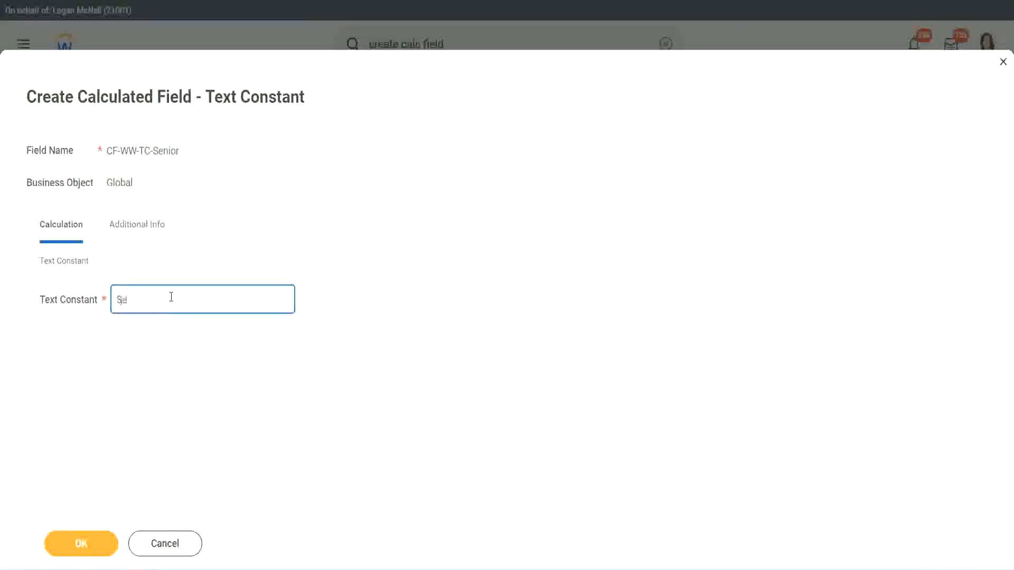
left_click(99, 535)
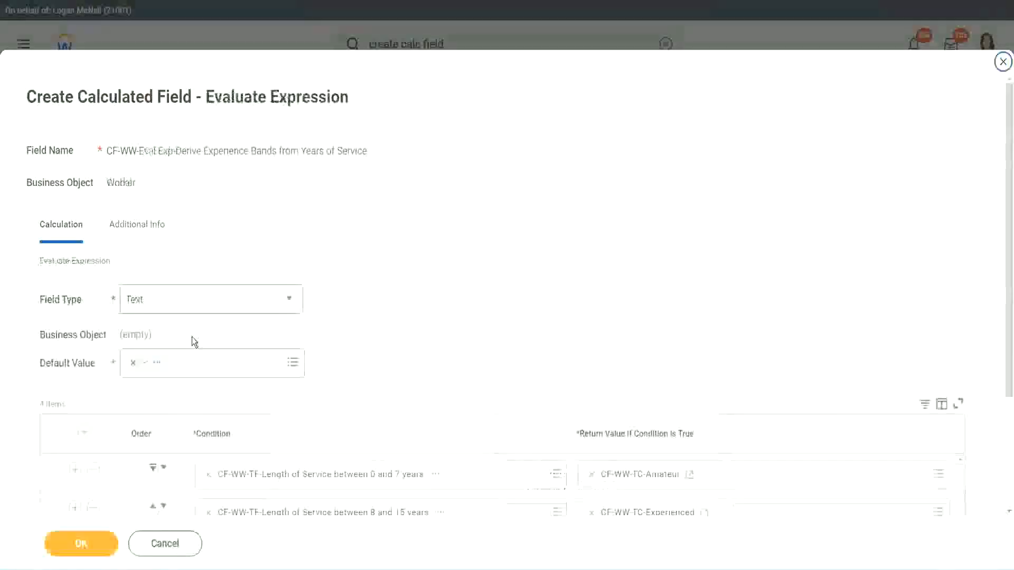
Step: Start a calculated field for the fourth row's return value, adapting the copied CF-WW-TC-Senior name to CF-WW-TC-Legend
scroll(733, 379, "down", 3)
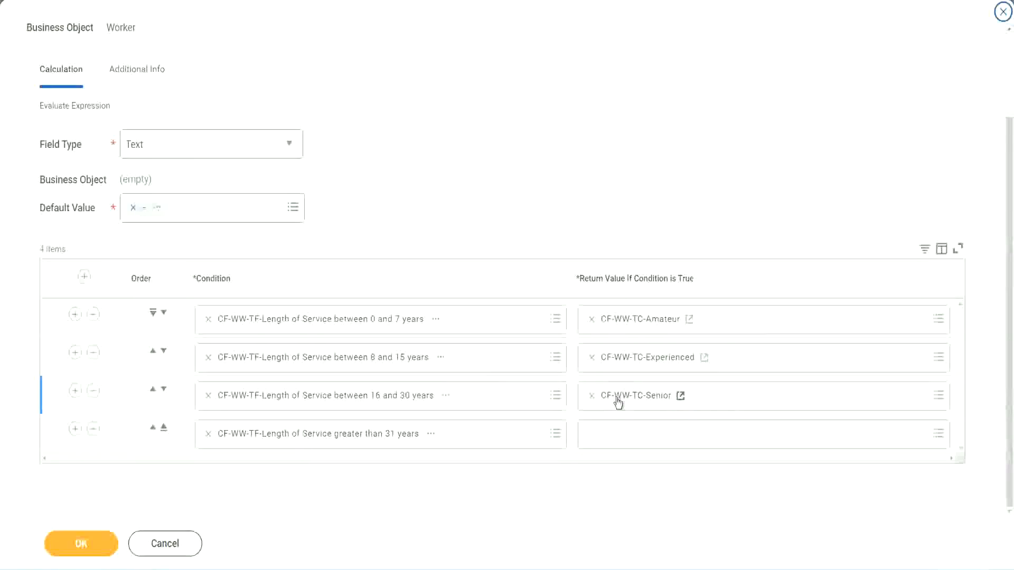
right_click(616, 398)
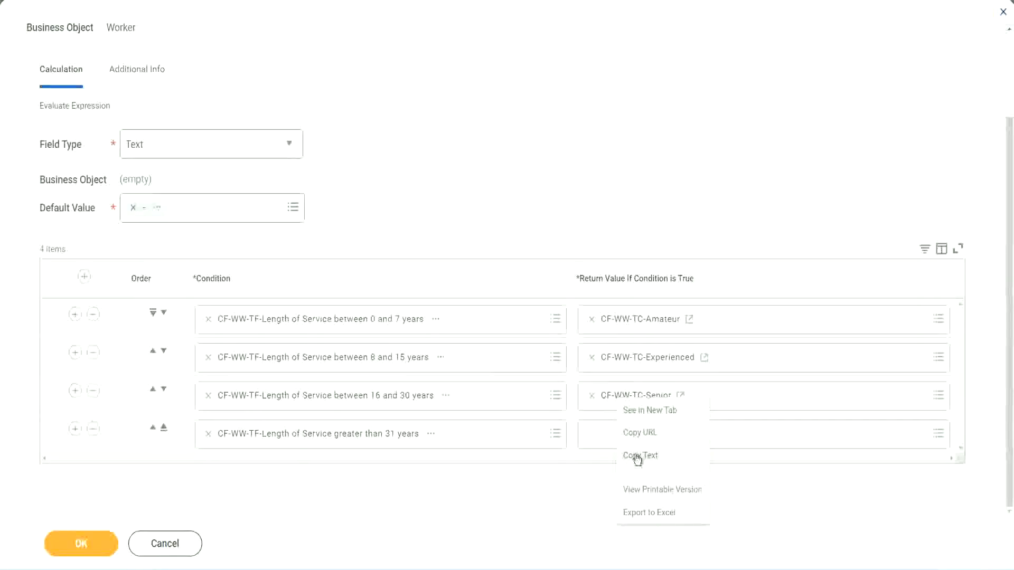
left_click(637, 454)
left_click(618, 442)
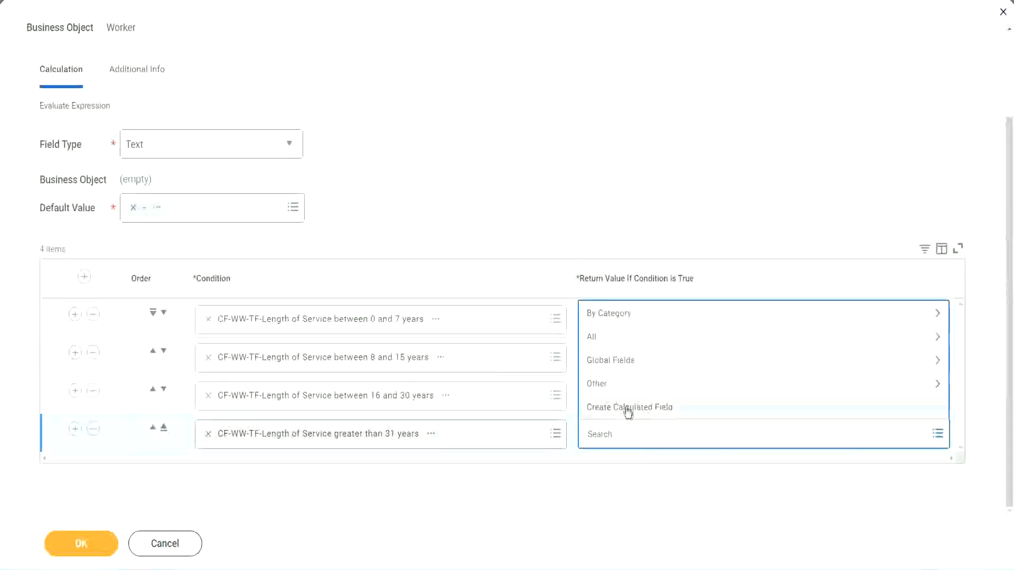
left_click(627, 411)
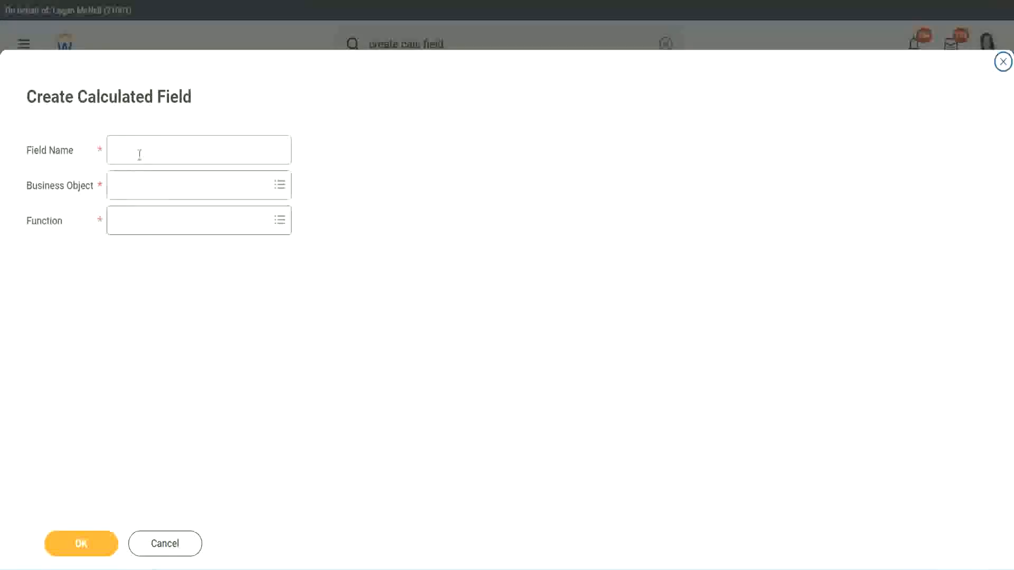
left_click(140, 155)
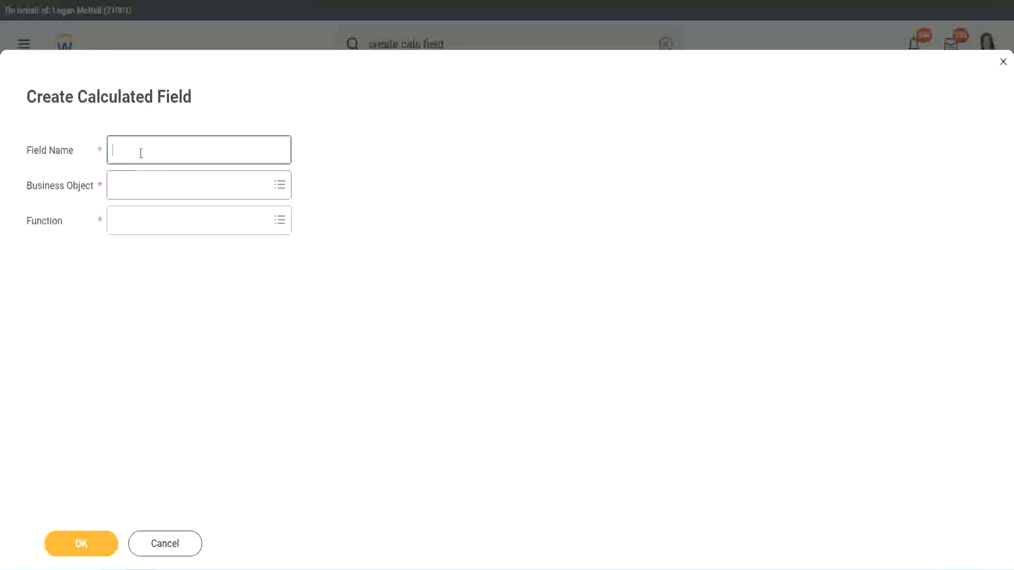
type("CF-WW-TC-Senior")
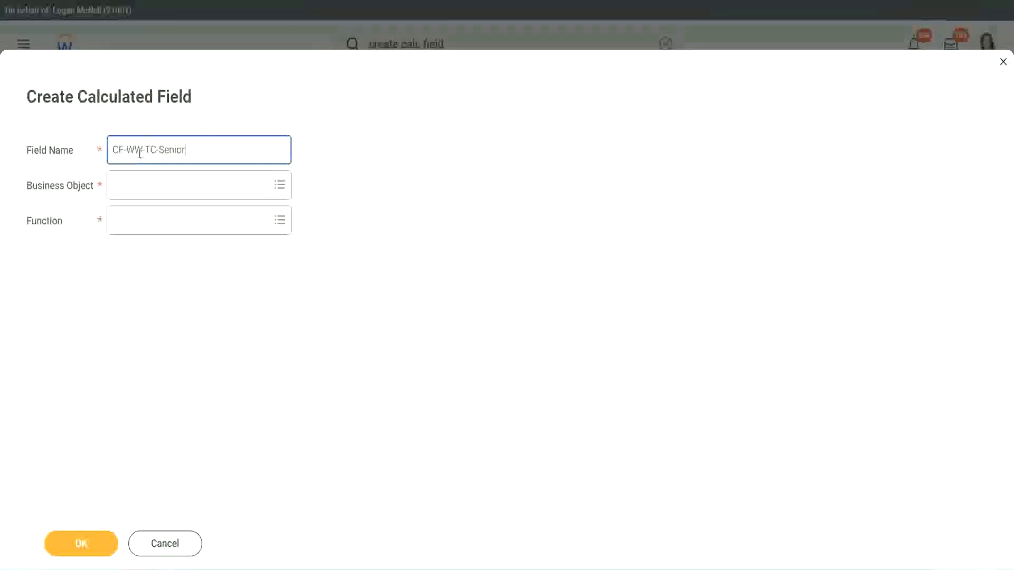
double_click(172, 150)
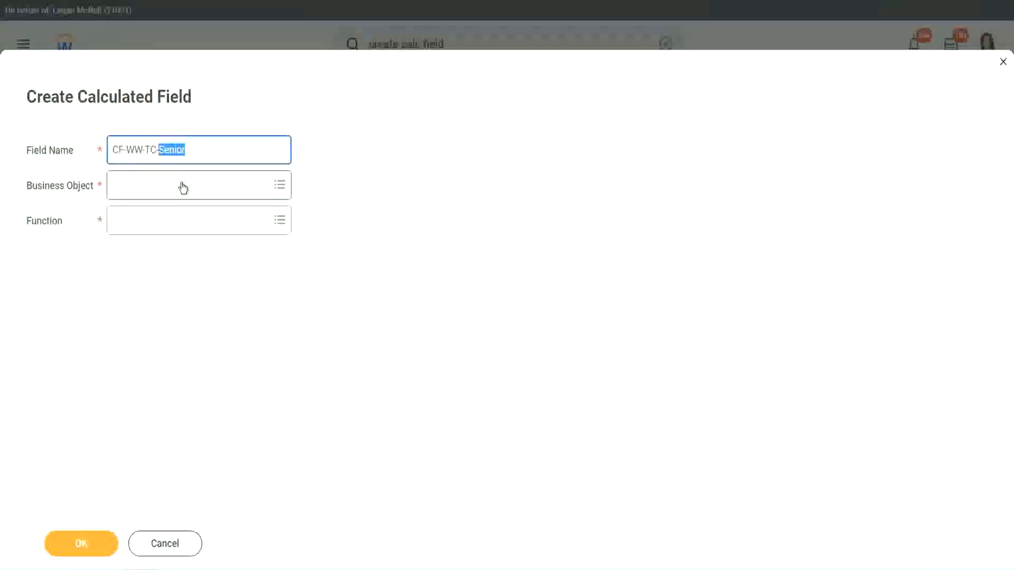
type("Legend")
Step: Set the business object of the CF-WW-TC-Legend field to Global
left_click(143, 193)
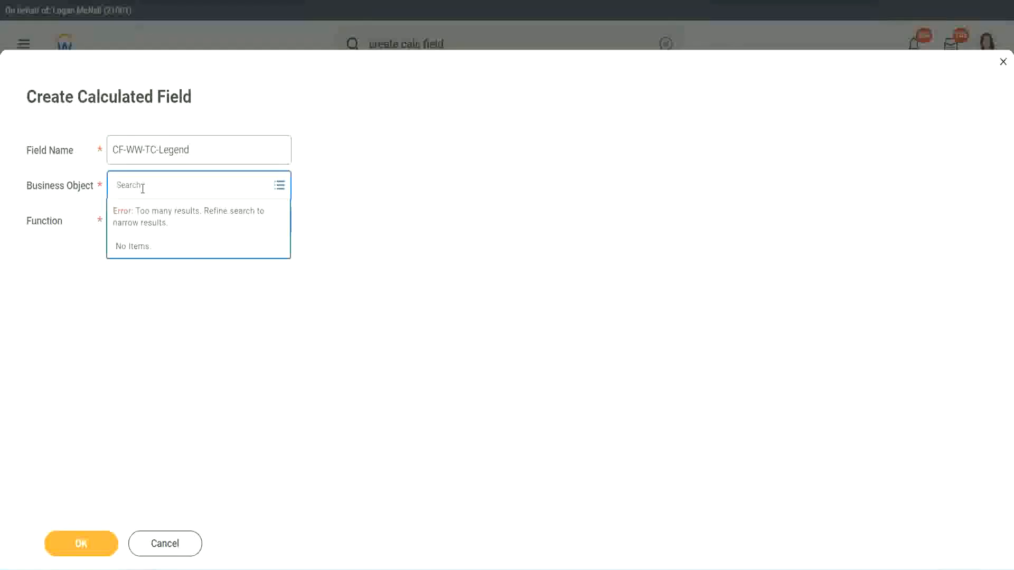
type("wo")
type("obal")
key("Return")
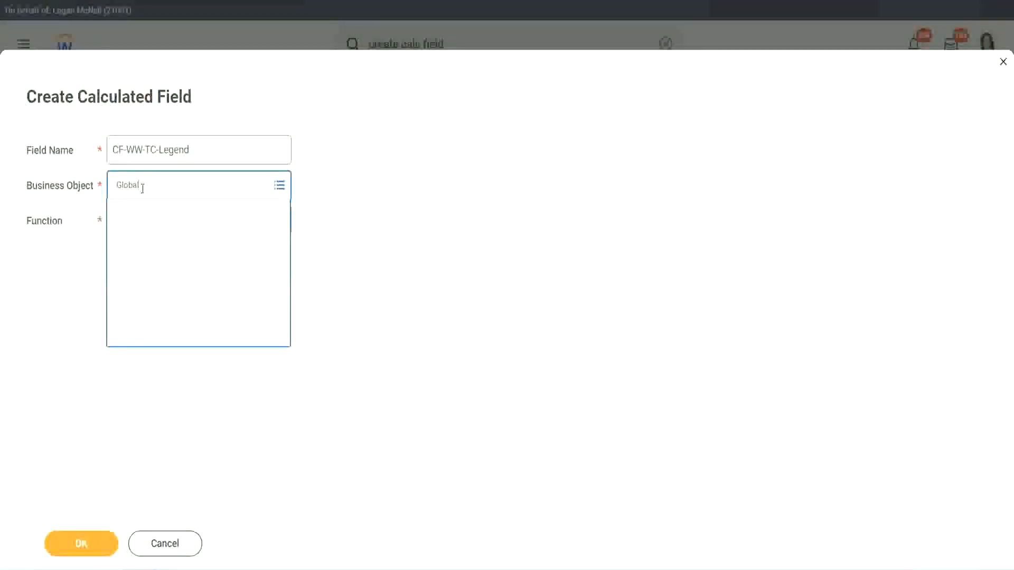
left_click(151, 244)
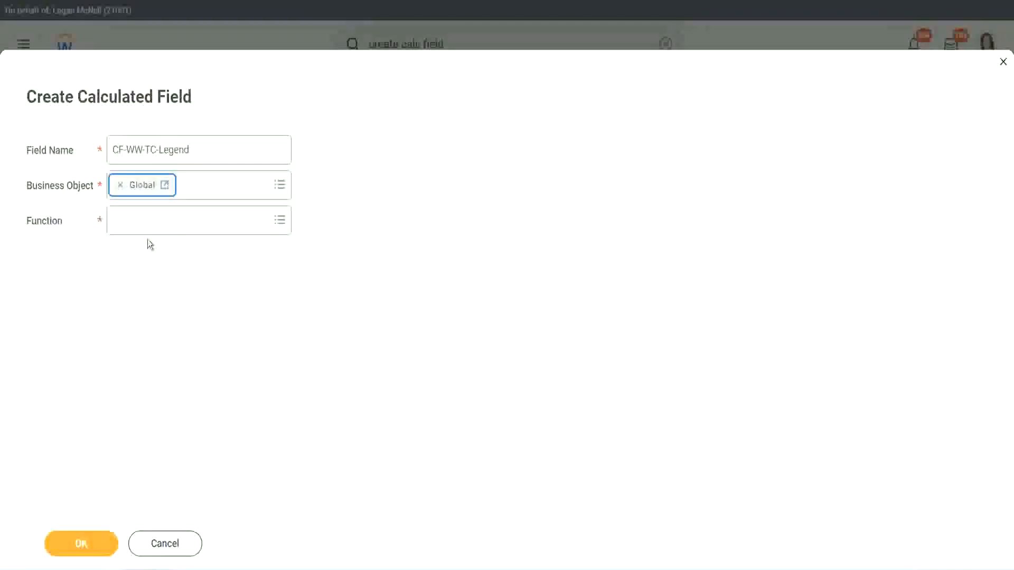
Step: Make the CF-WW-TC-Legend field a Text Constant with the value Legend and save it as the fourth row's return value
left_click(145, 224)
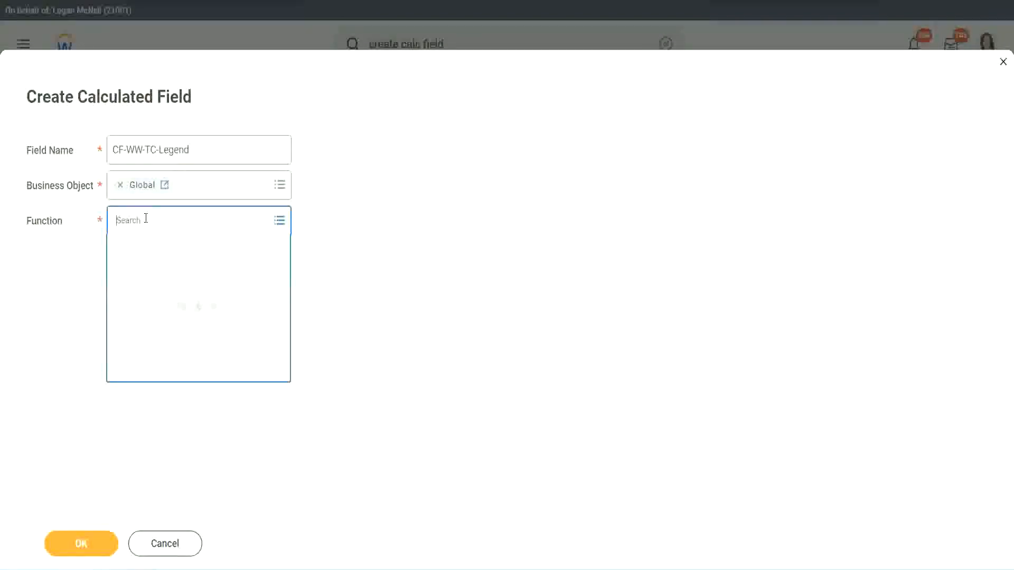
type("te")
key("Return")
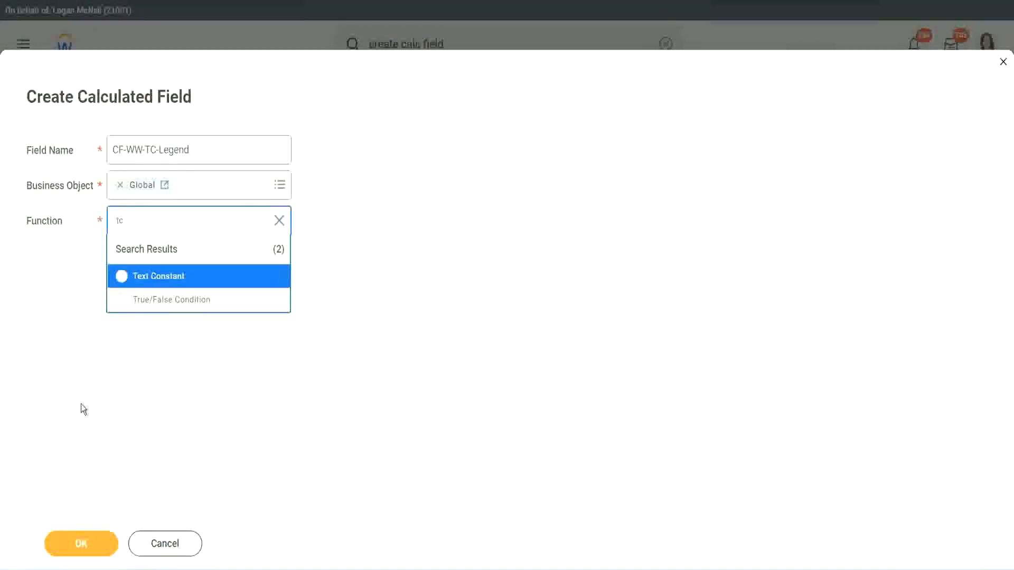
left_click(126, 281)
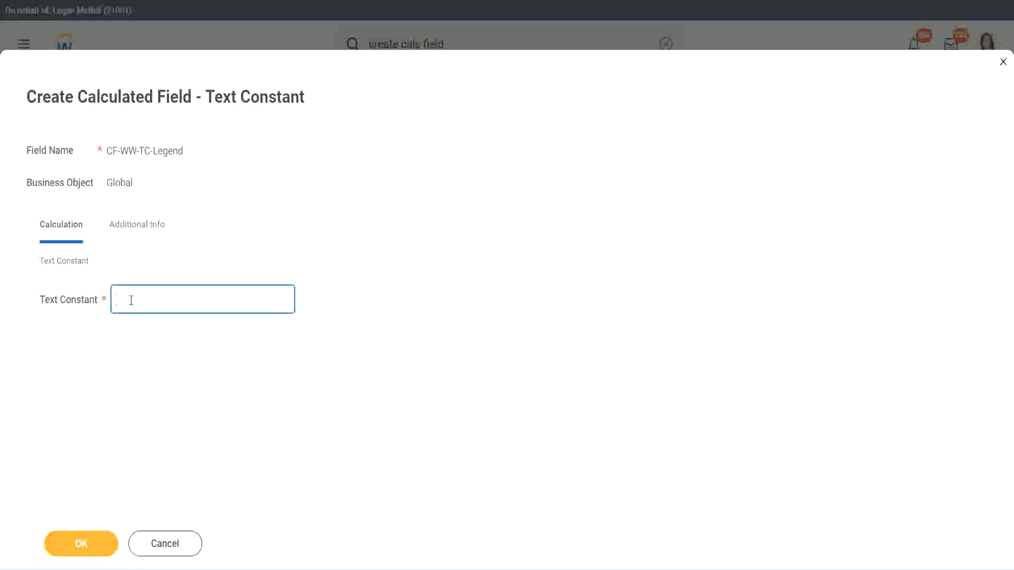
type("Legend")
left_click(84, 544)
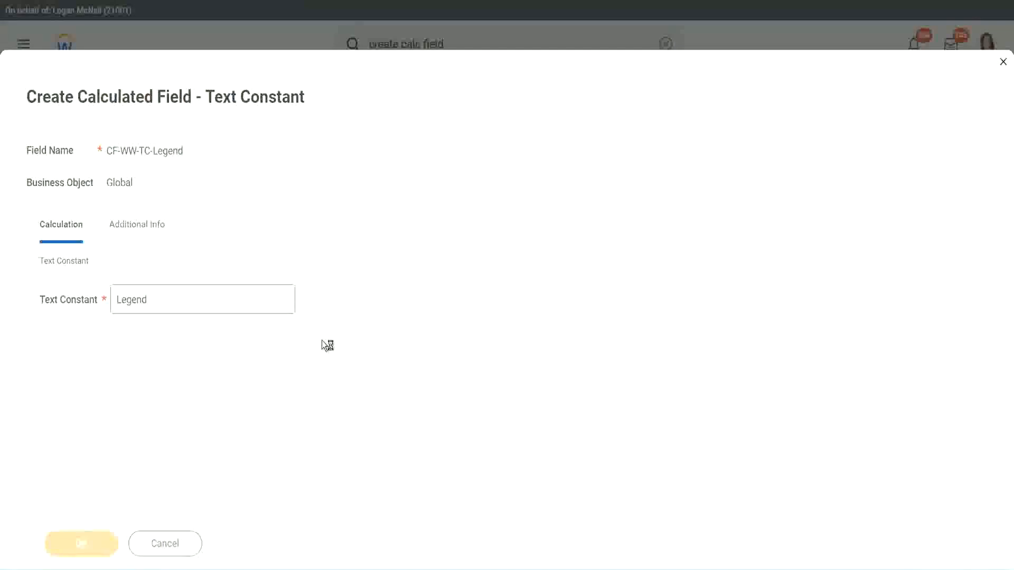
Step: Review the field type and the four condition and return value rows, and save the Evaluate Expression calculated field
scroll(538, 285, "down", 3)
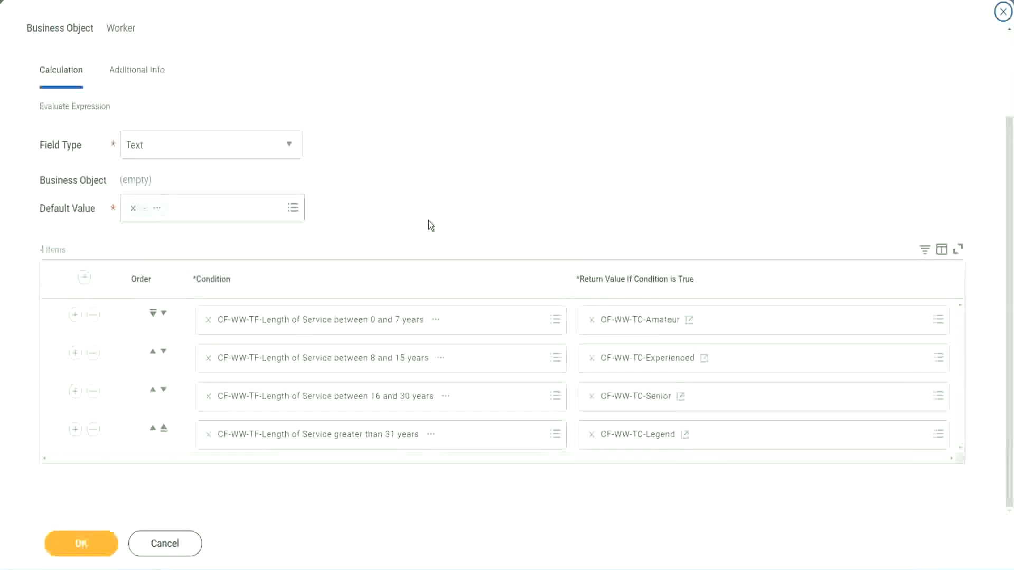
scroll(430, 212, "up", 2)
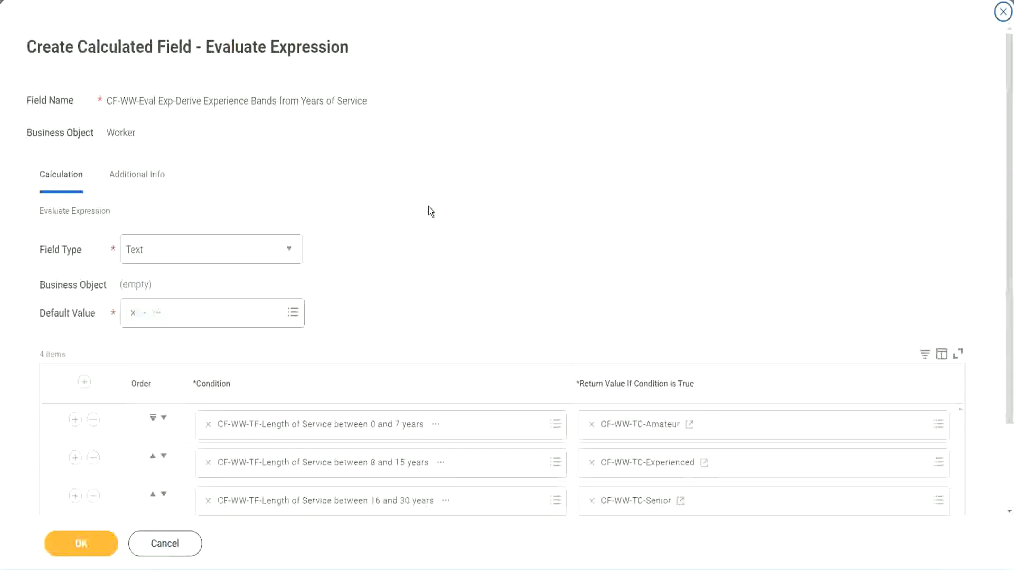
scroll(429, 211, "down", 2)
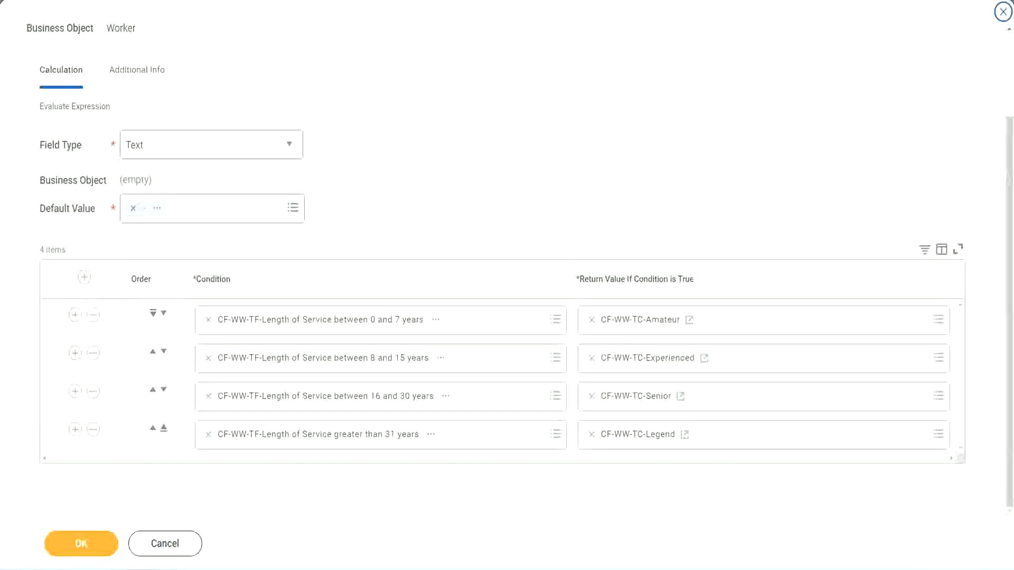
left_click_drag(649, 148, 658, 252)
left_click_drag(125, 91, 130, 126)
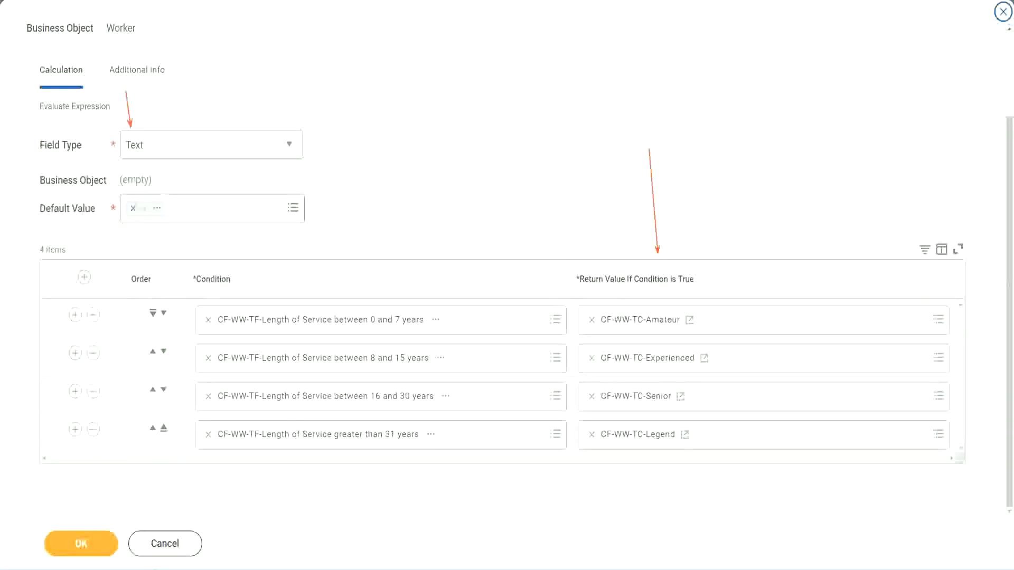
left_click(87, 542)
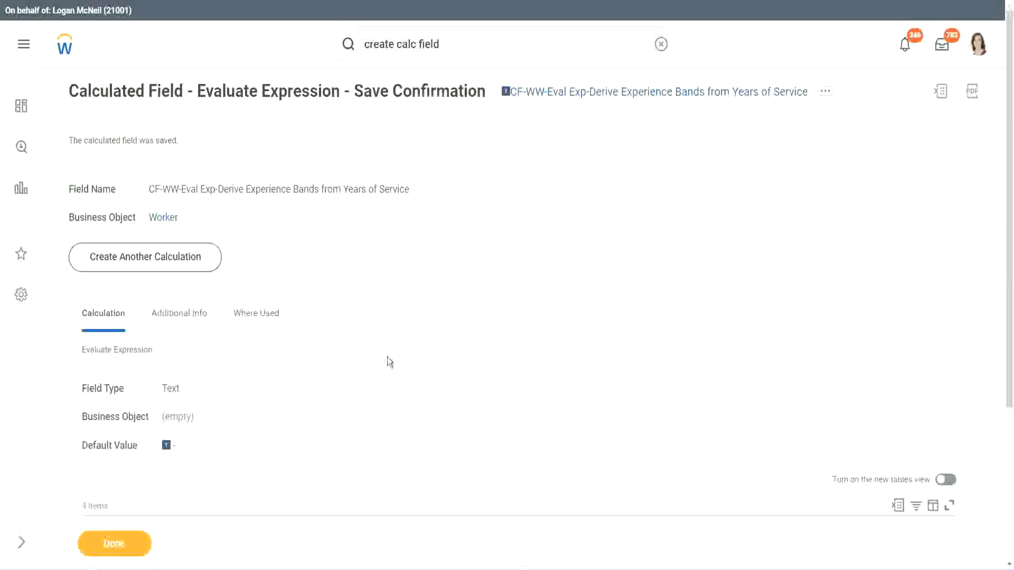
Step: Check the saved field's conditions and return values, and close the save confirmation
scroll(388, 356, "down", 4)
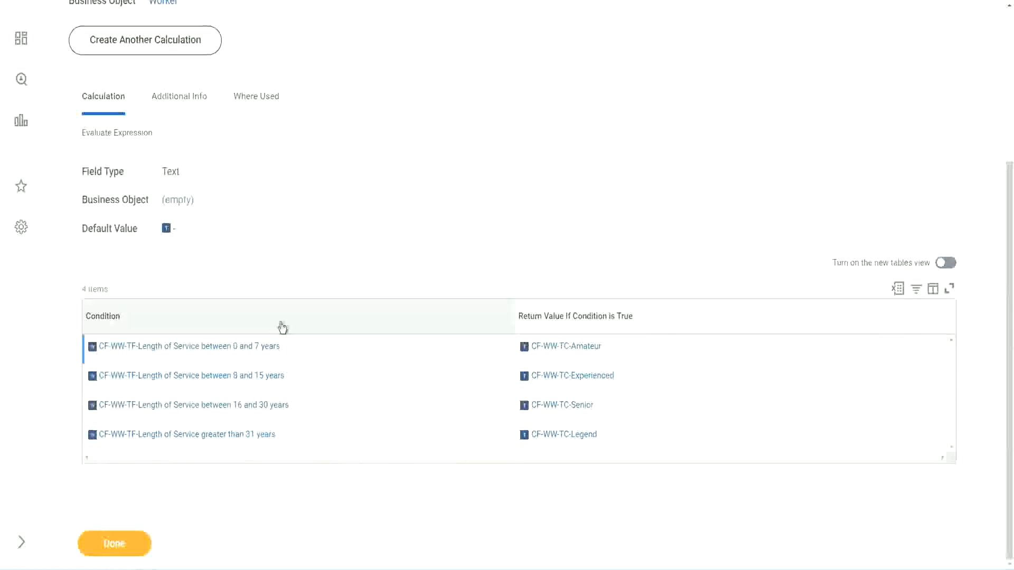
scroll(280, 323, "up", 4)
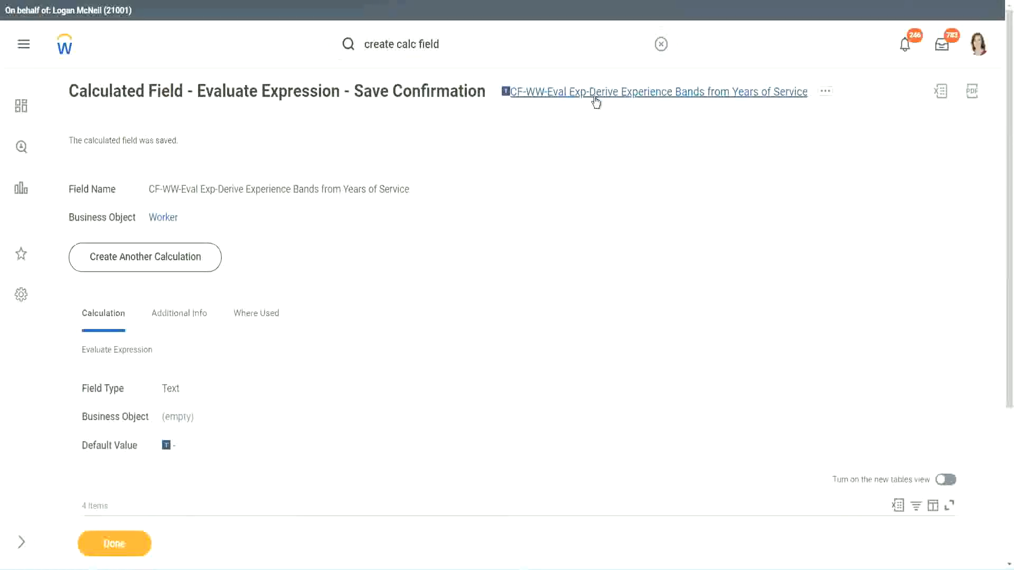
left_click(623, 157)
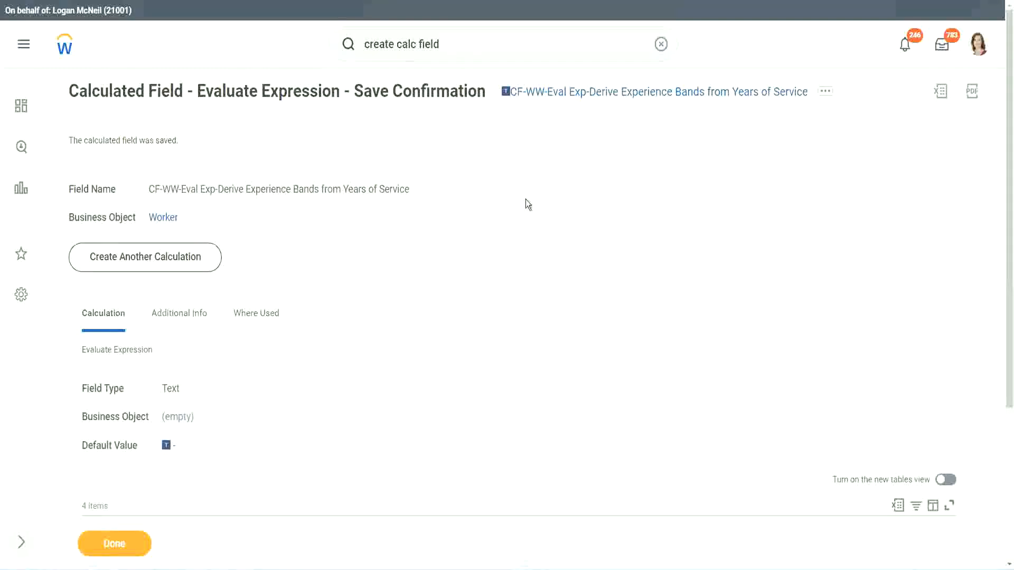
left_click(112, 546)
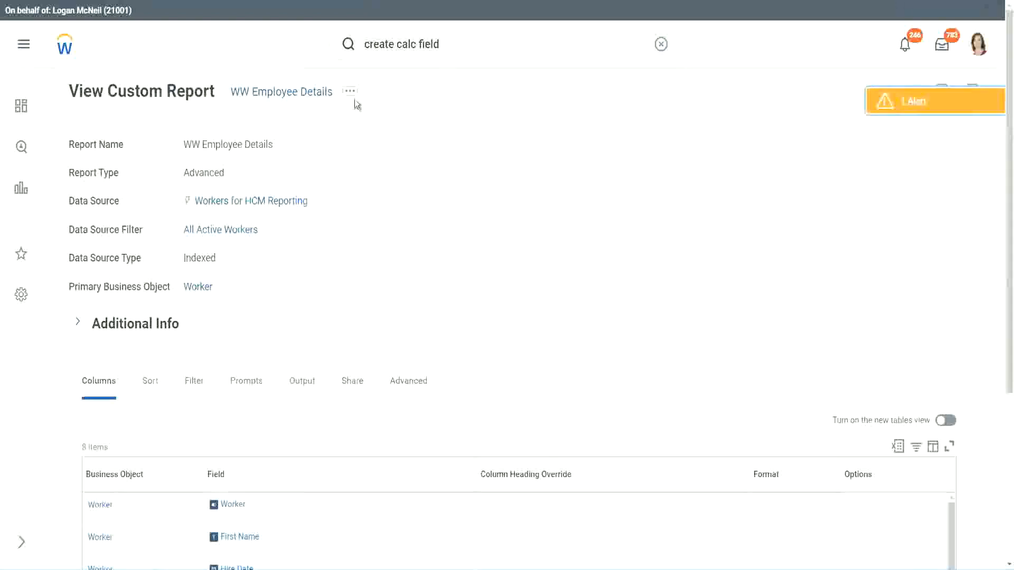
Step: Open the WW Employee Details custom report for editing and go to its column list
left_click(353, 96)
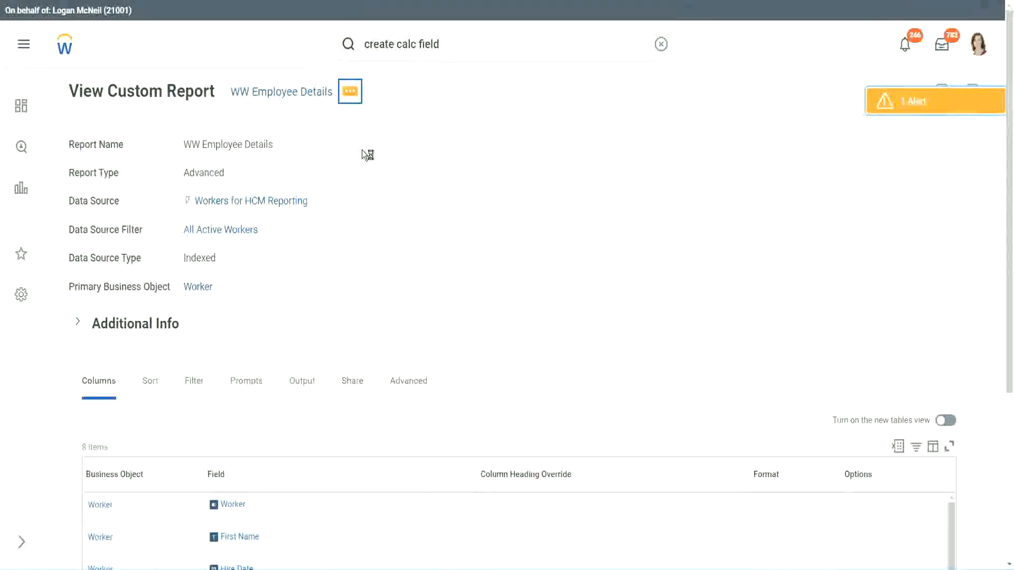
mouse_move(414, 152)
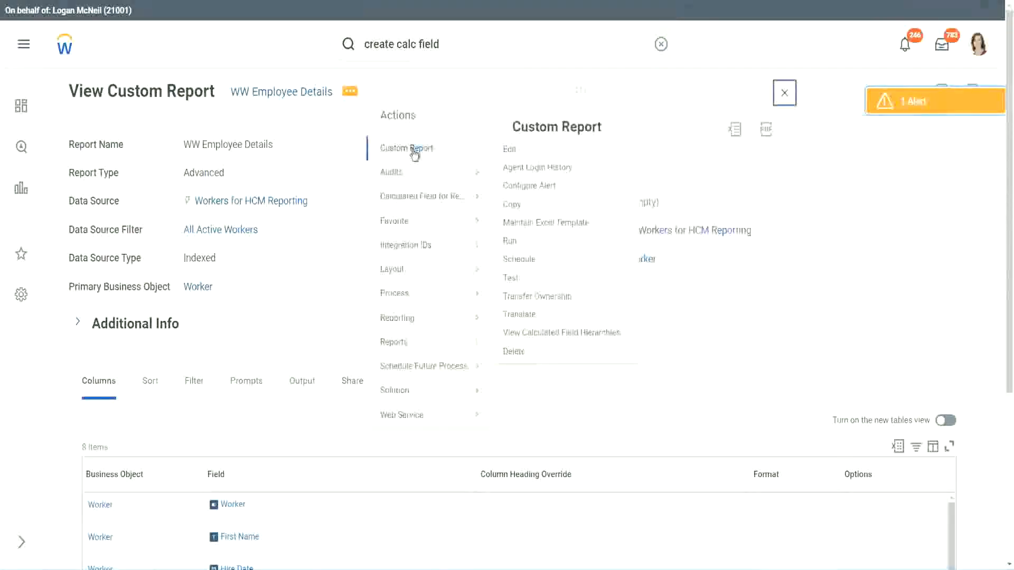
left_click(516, 153)
scroll(372, 231, "down", 5)
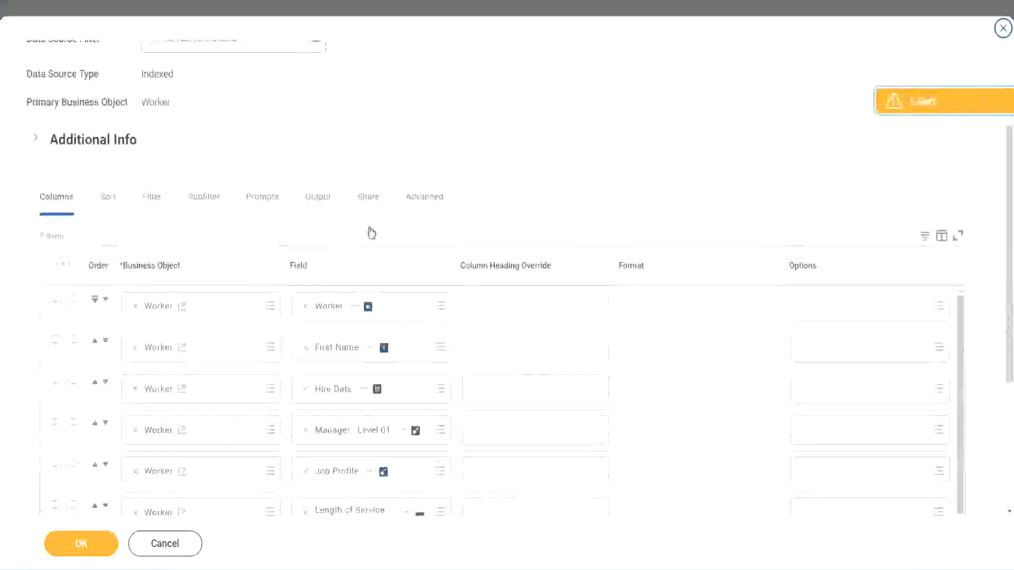
scroll(371, 232, "down", 2)
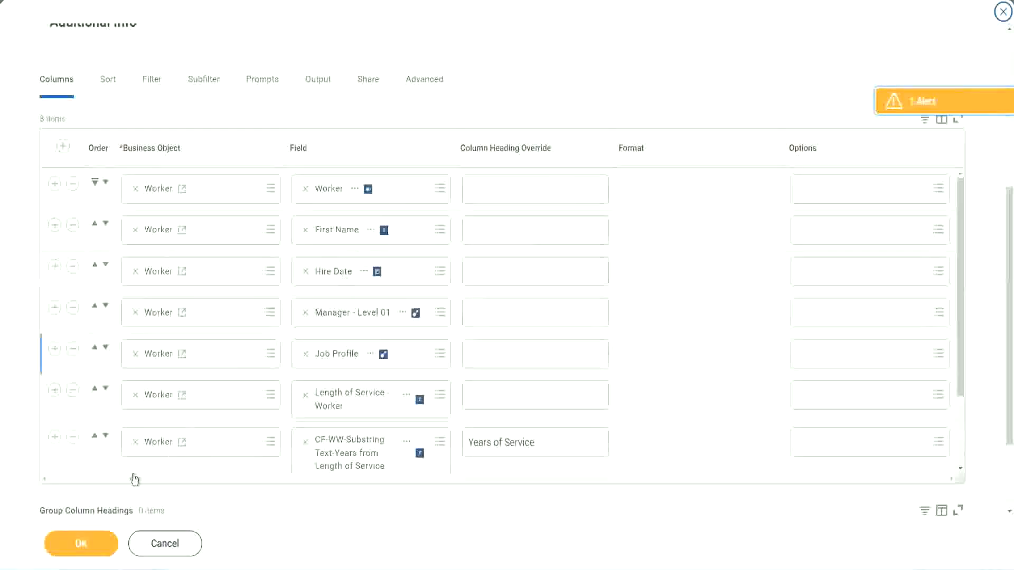
Step: Add an empty Worker column at the end of the report and remove the column headed Years of Service
left_click(55, 437)
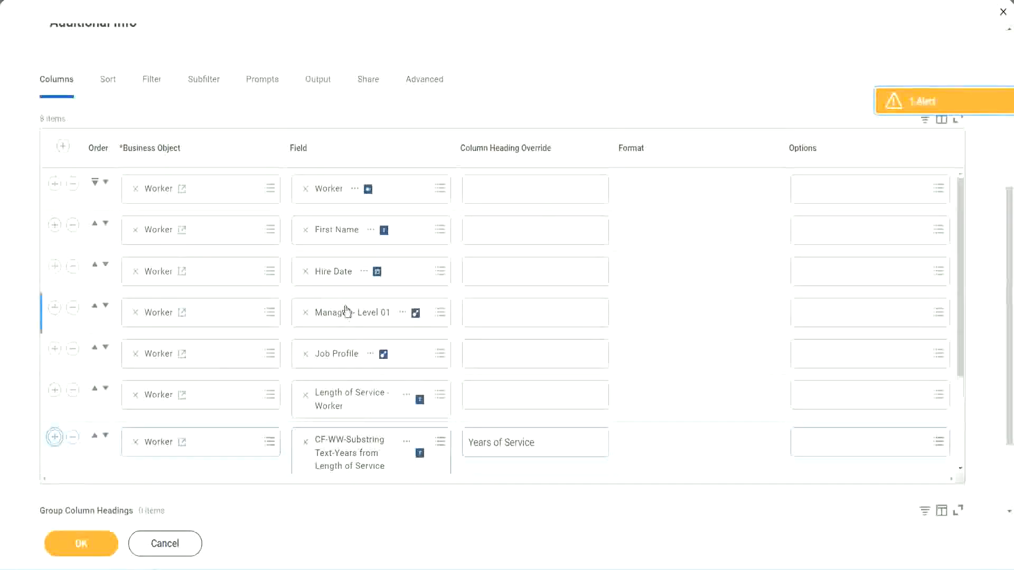
scroll(170, 396, "down", 2)
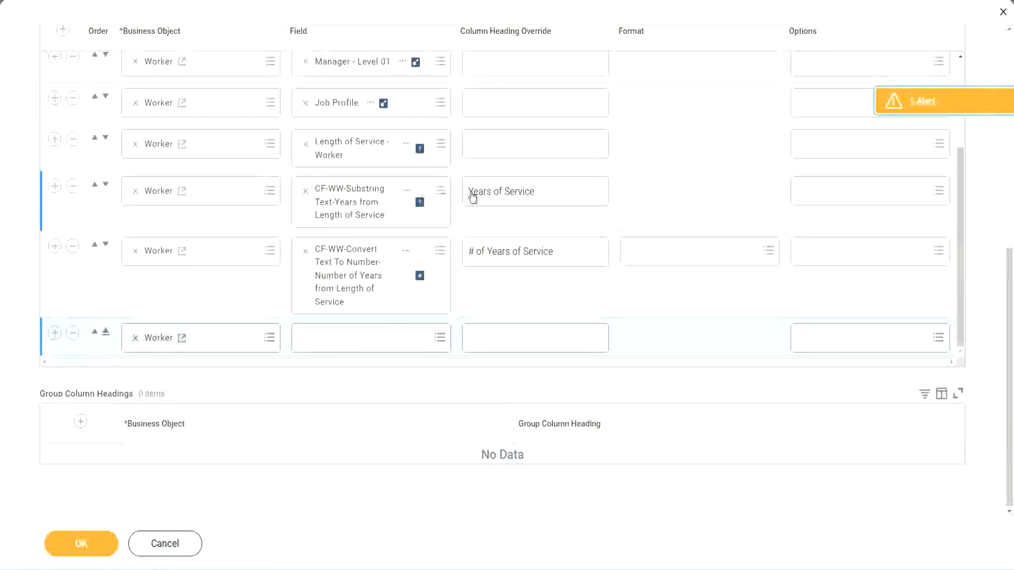
left_click(74, 187)
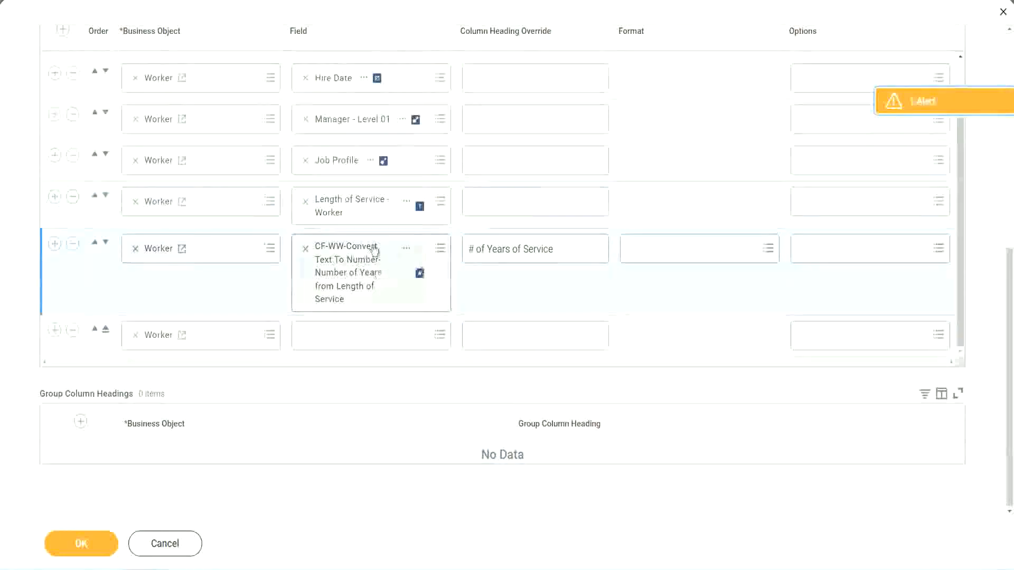
Step: Set the new column's field to CF-WW-Eval Exp-Derive Experience Bands from Years of Service, with the heading override Experience Bands
left_click(332, 334)
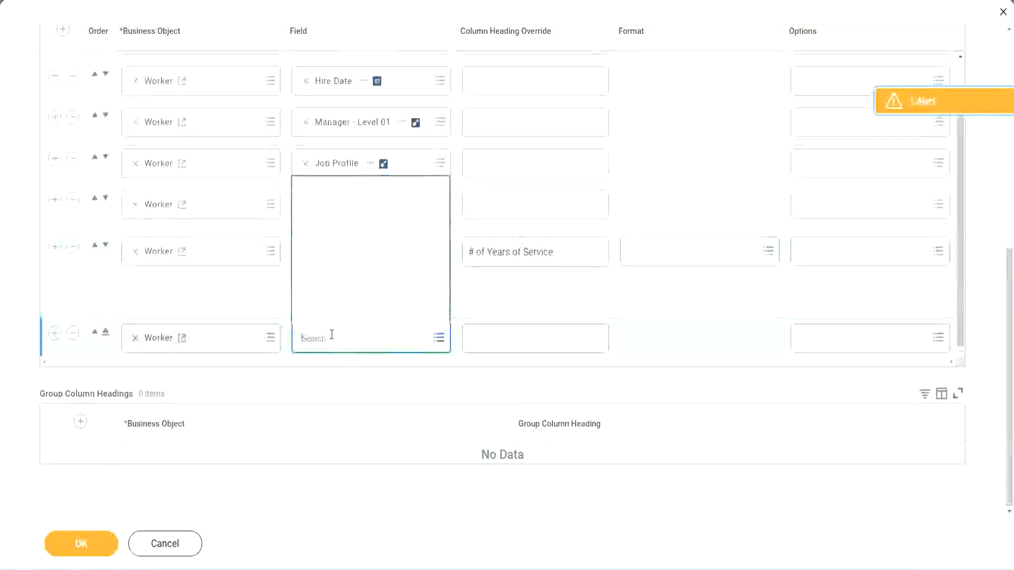
key("ctrl+v")
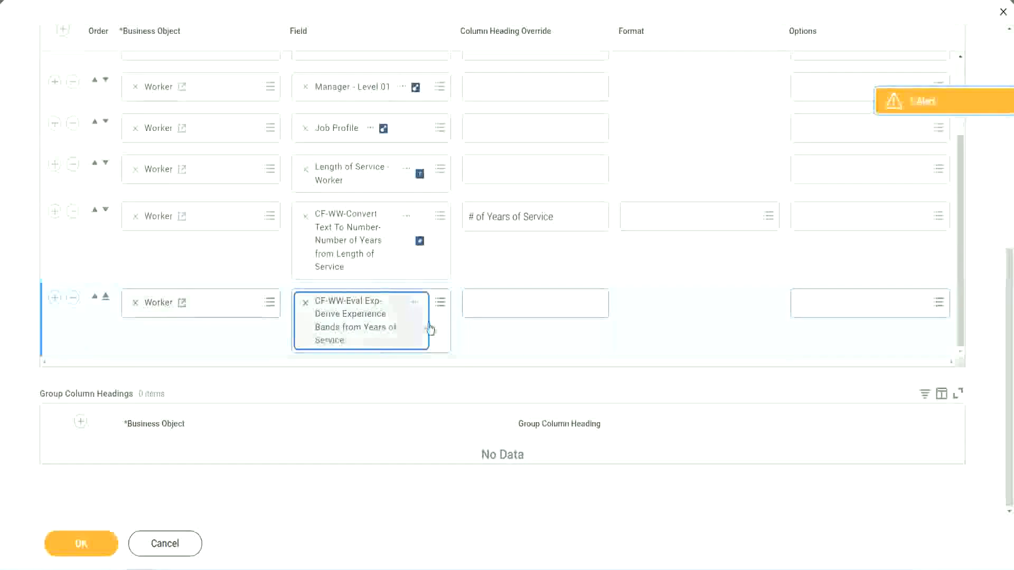
left_click(517, 304)
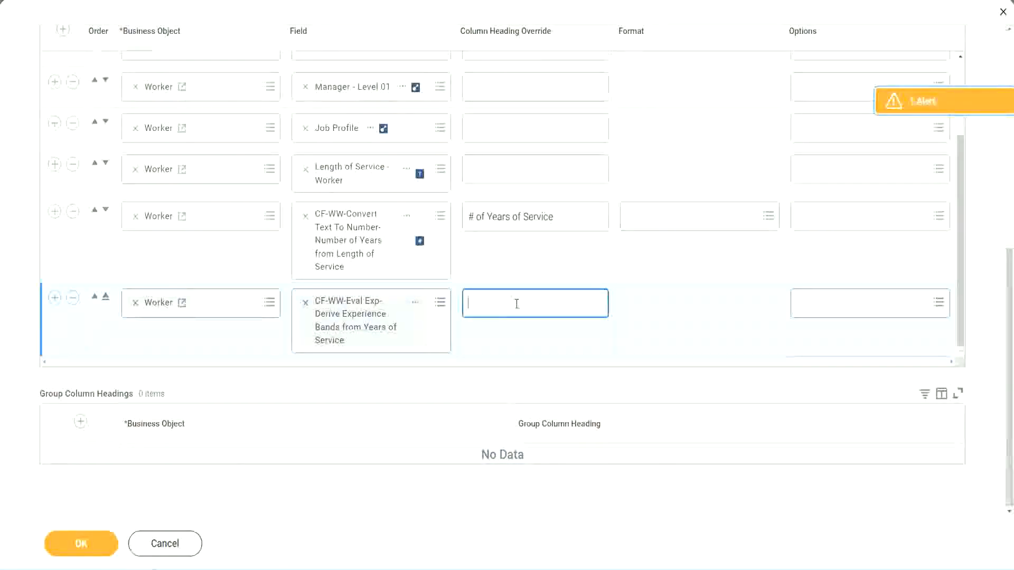
type("E")
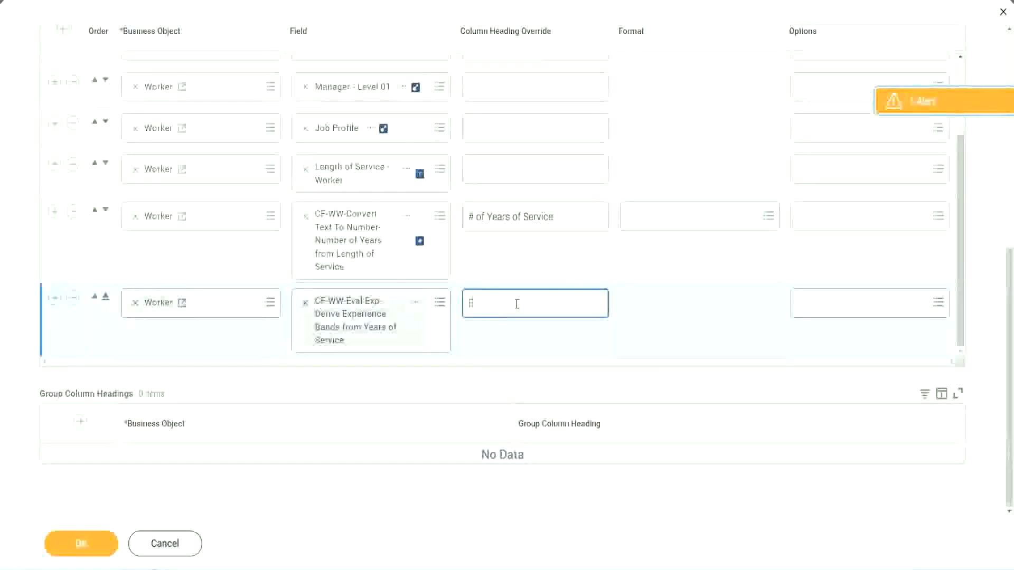
type("xperience")
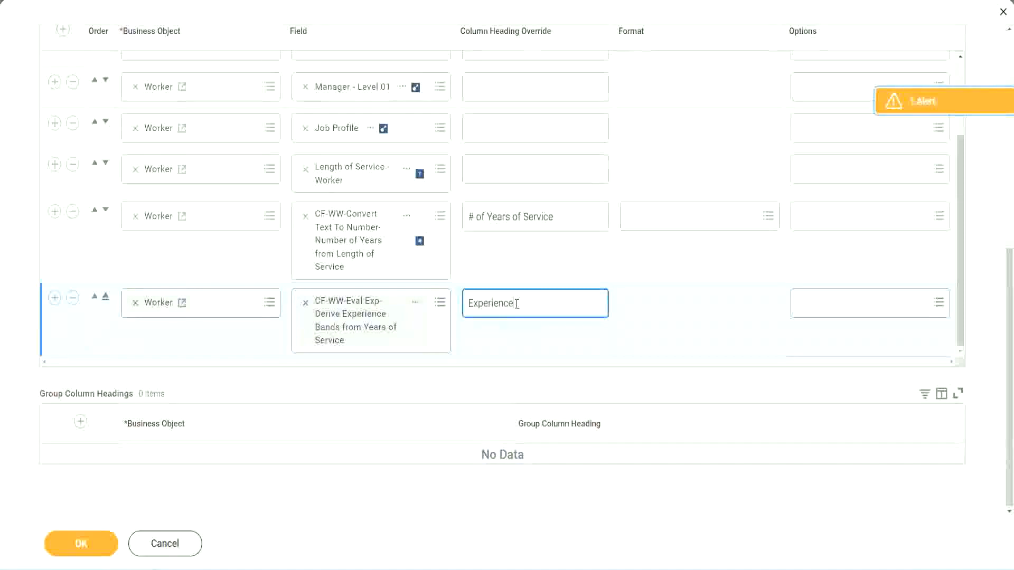
type(" Bands")
Step: Save the WW Employee Details report and run it with all worker type prompts left blank
left_click(96, 547)
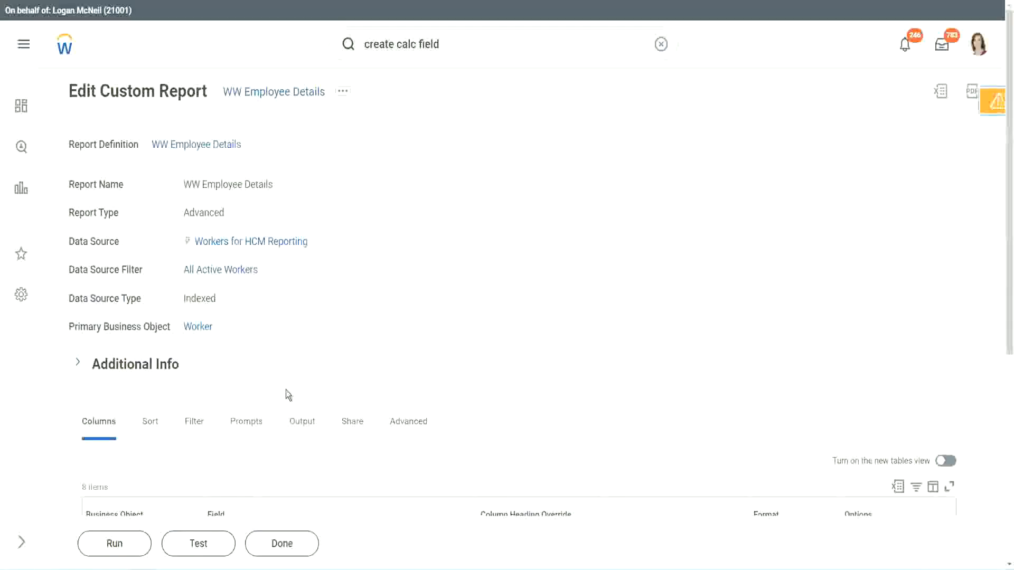
scroll(316, 357, "down", 4)
left_click(117, 543)
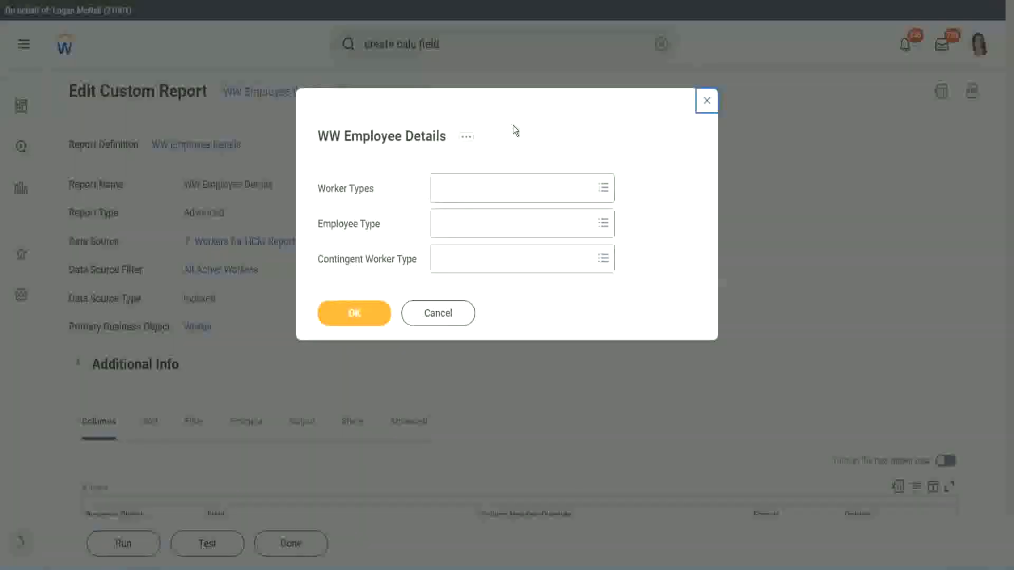
left_click(354, 313)
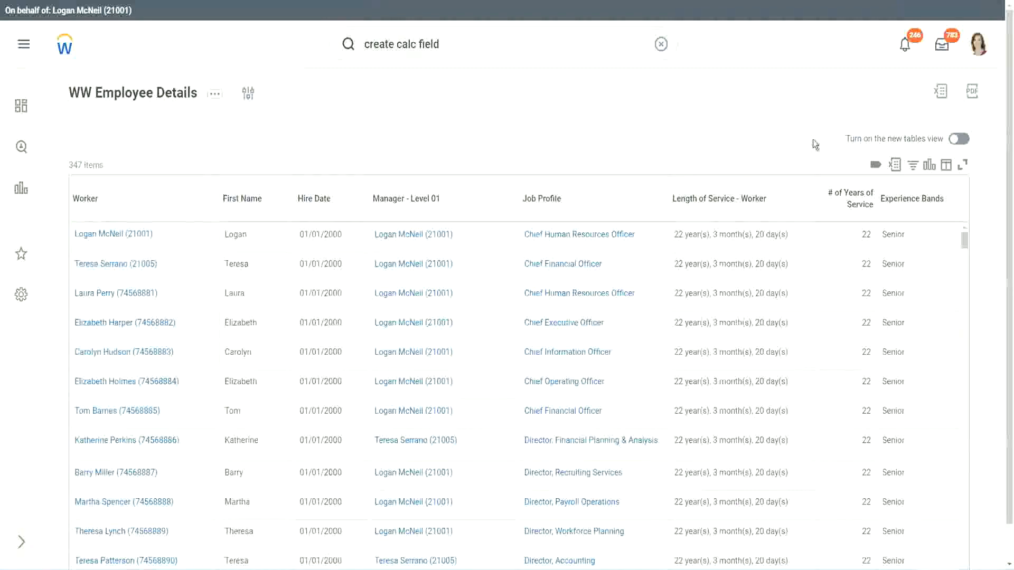
Step: Compare the report's years of service and Experience Bands values with the band definitions noted in Notepad++
scroll(813, 140, "down", 1)
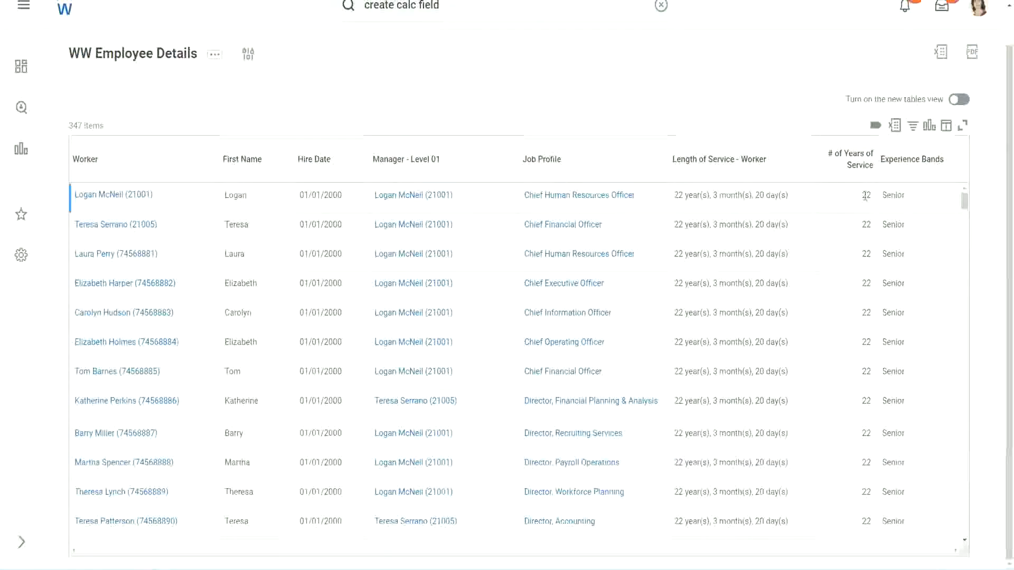
double_click(867, 196)
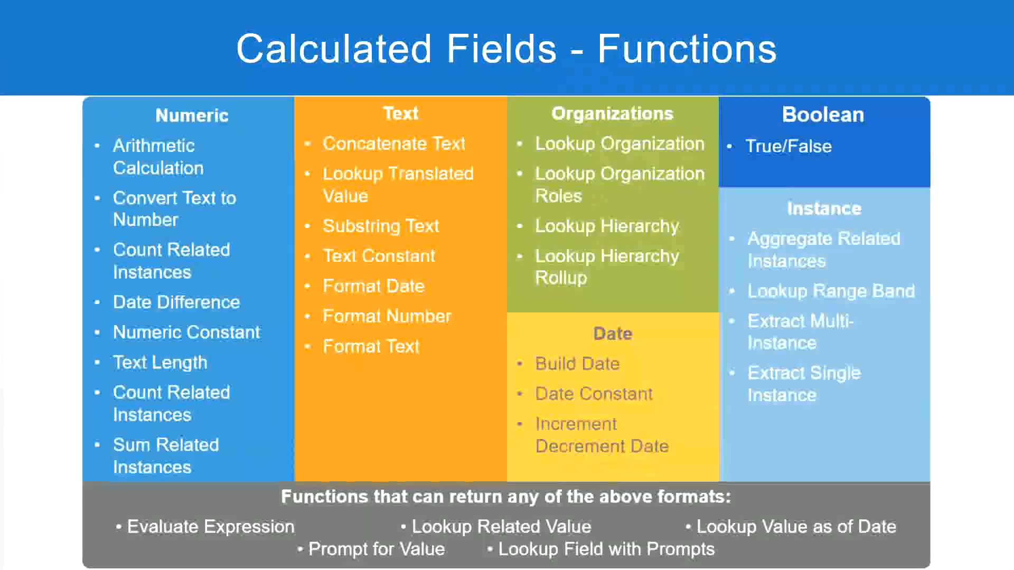
key("alt+Tab")
left_click(258, 185)
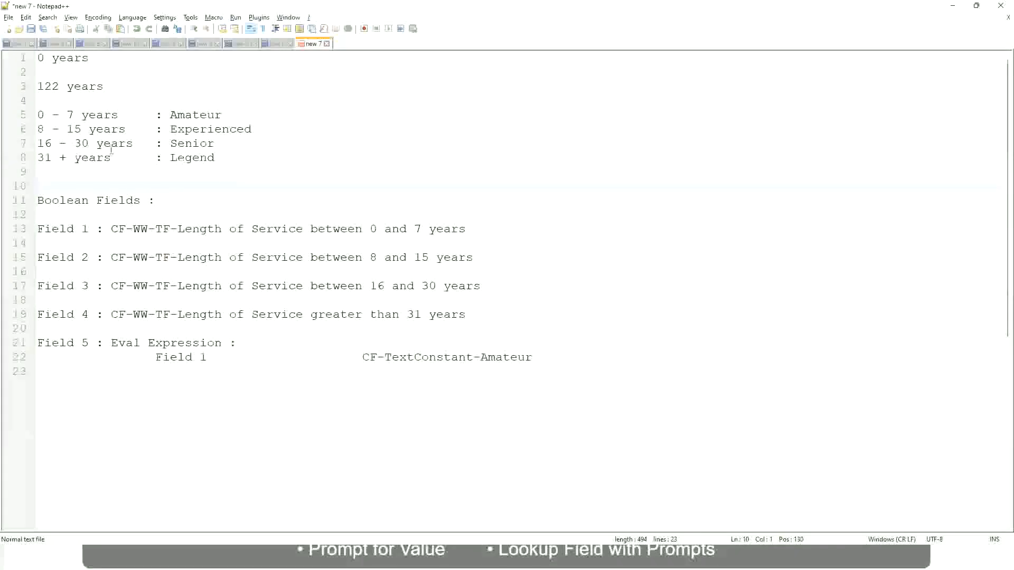
left_click(172, 143)
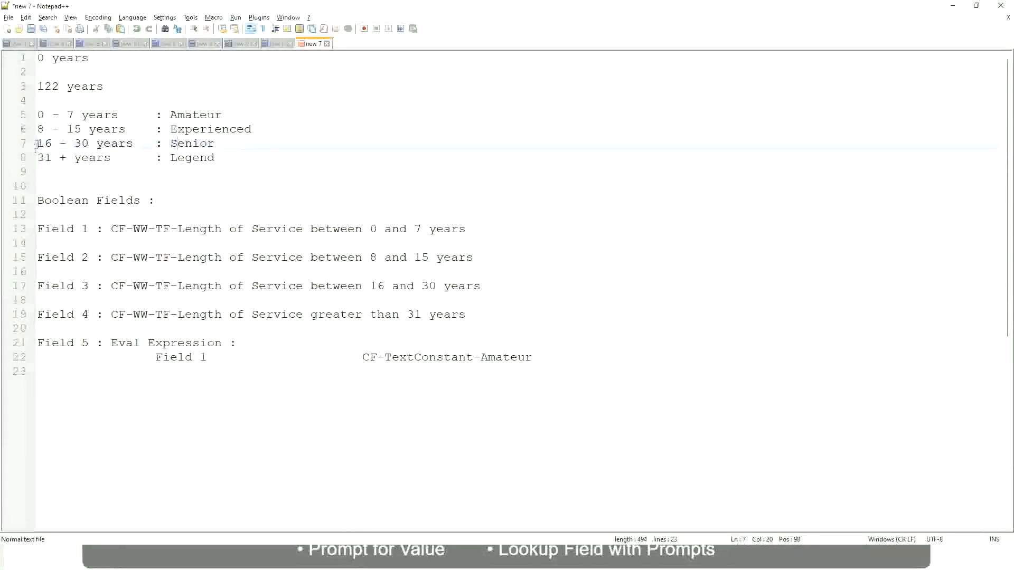
left_click_drag(38, 144, 99, 144)
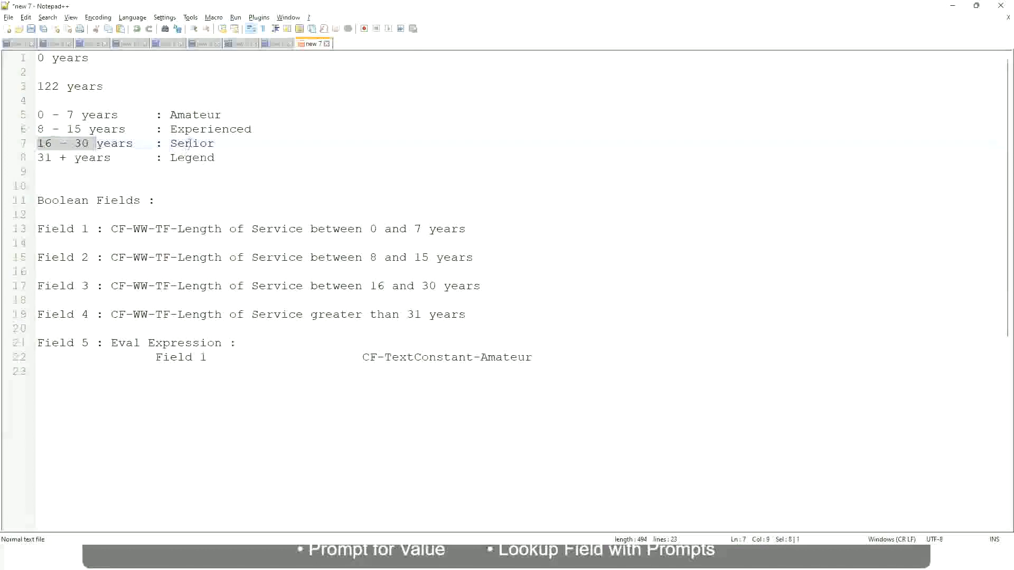
double_click(188, 144)
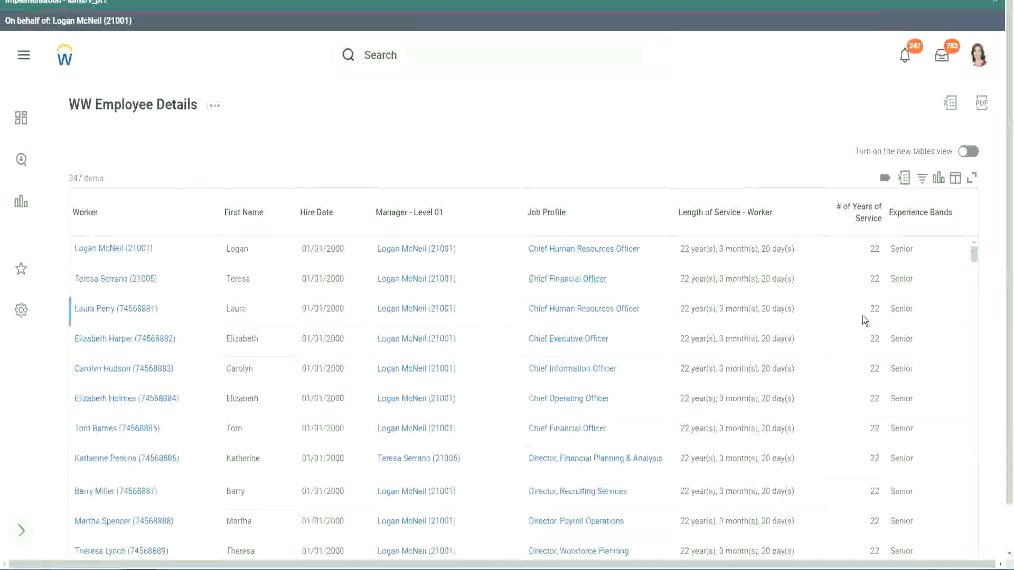
scroll(863, 317, "down", 2)
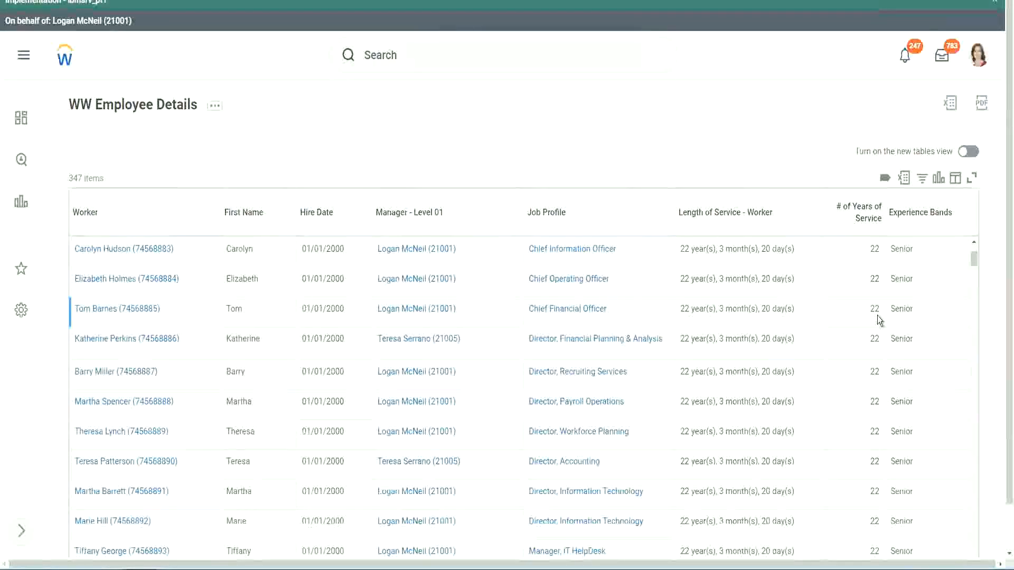
Step: Examine further rows of the report to check their Experience Bands values against the number of years of service
scroll(877, 321, "down", 5)
scroll(883, 350, "down", 5)
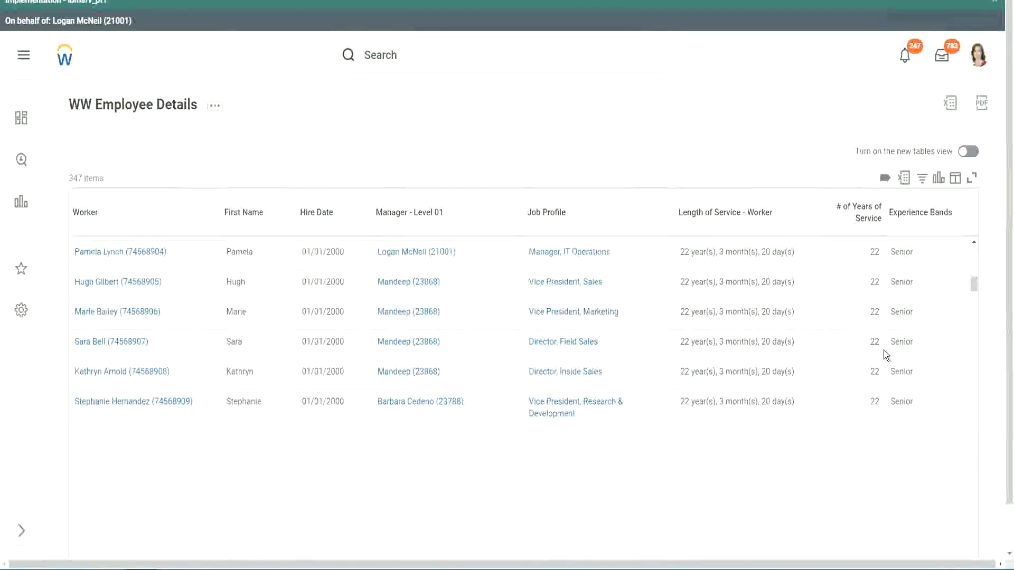
scroll(899, 363, "down", 1)
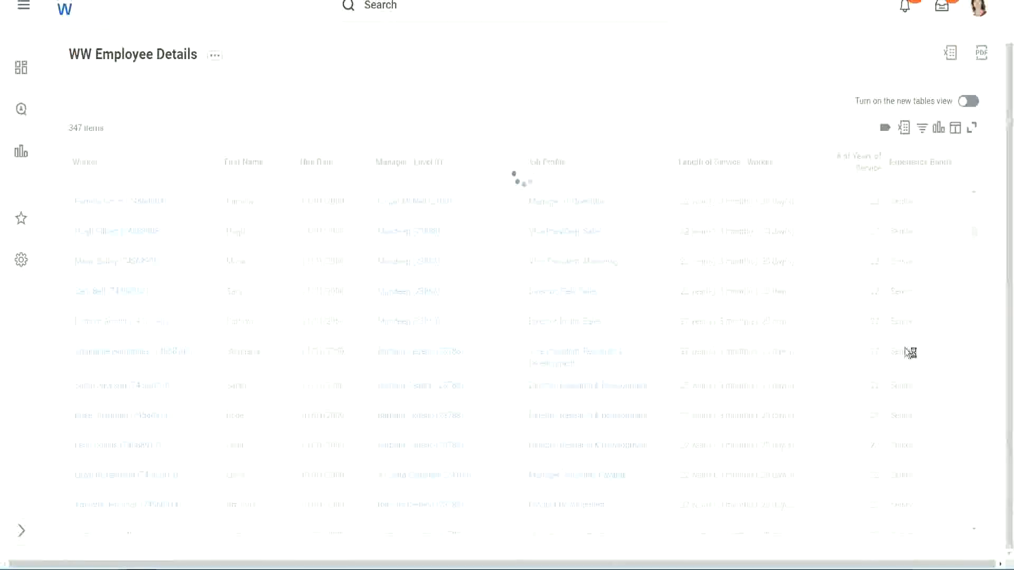
scroll(941, 300, "down", 4)
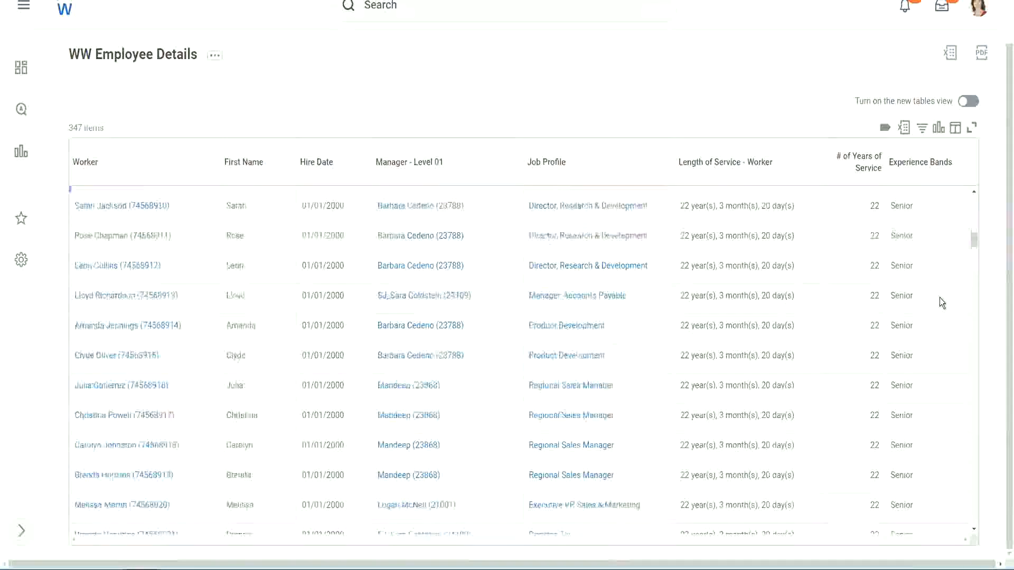
scroll(940, 300, "down", 3)
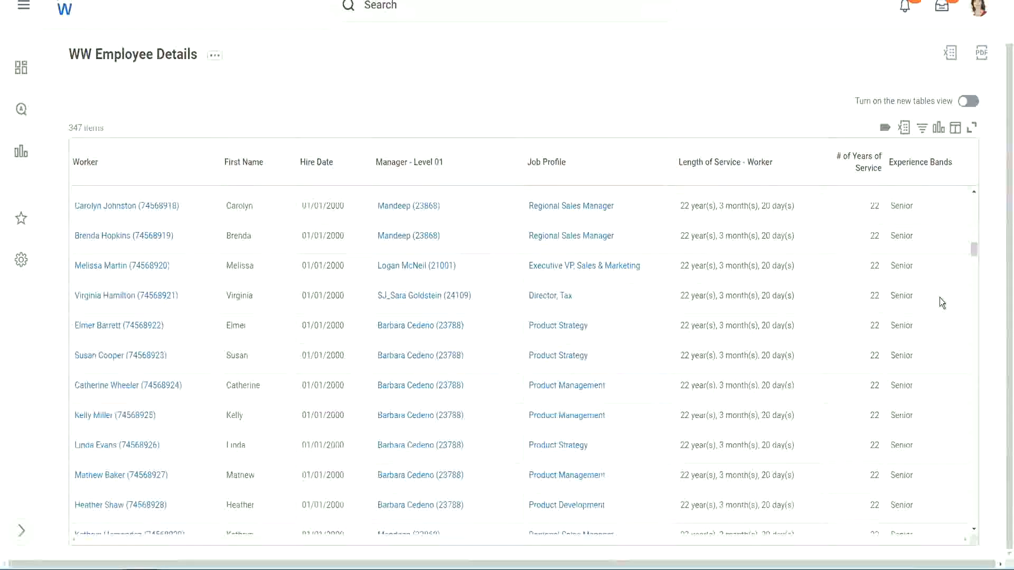
scroll(940, 297, "down", 5)
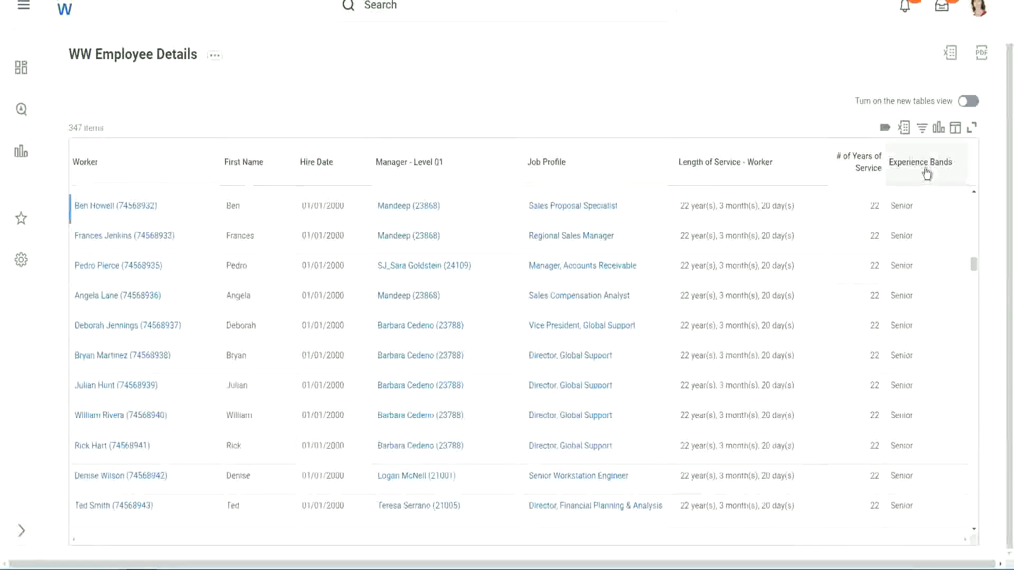
Step: Filter the Experience Bands column for values containing Amateur, and replace that filter value with Legend
left_click(924, 170)
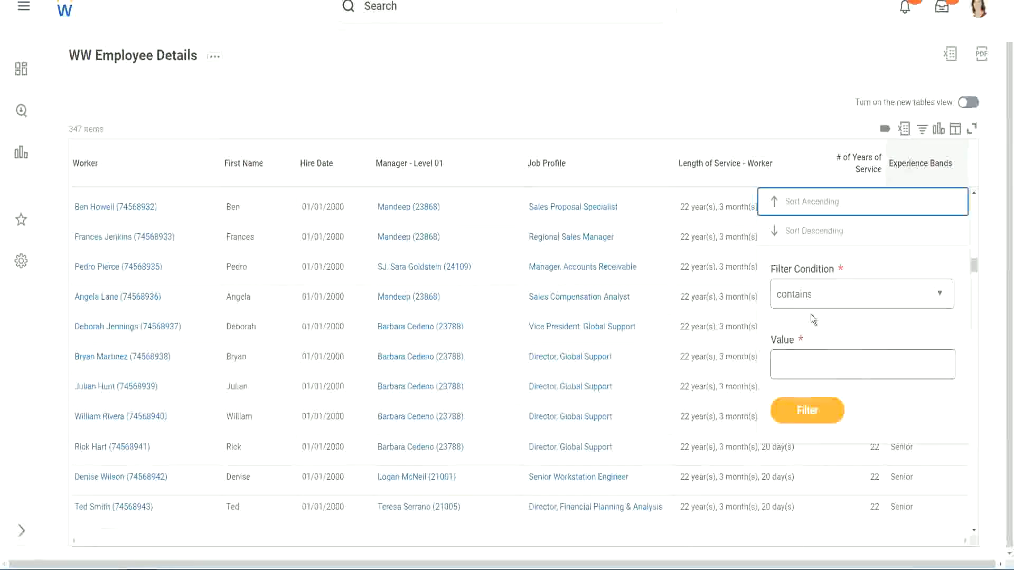
left_click(804, 356)
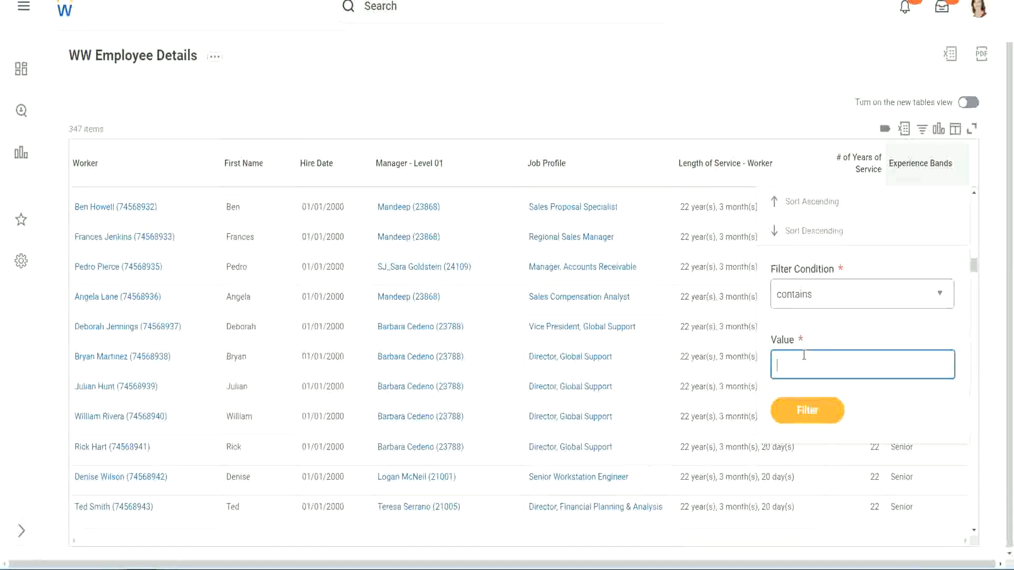
type("Amateur")
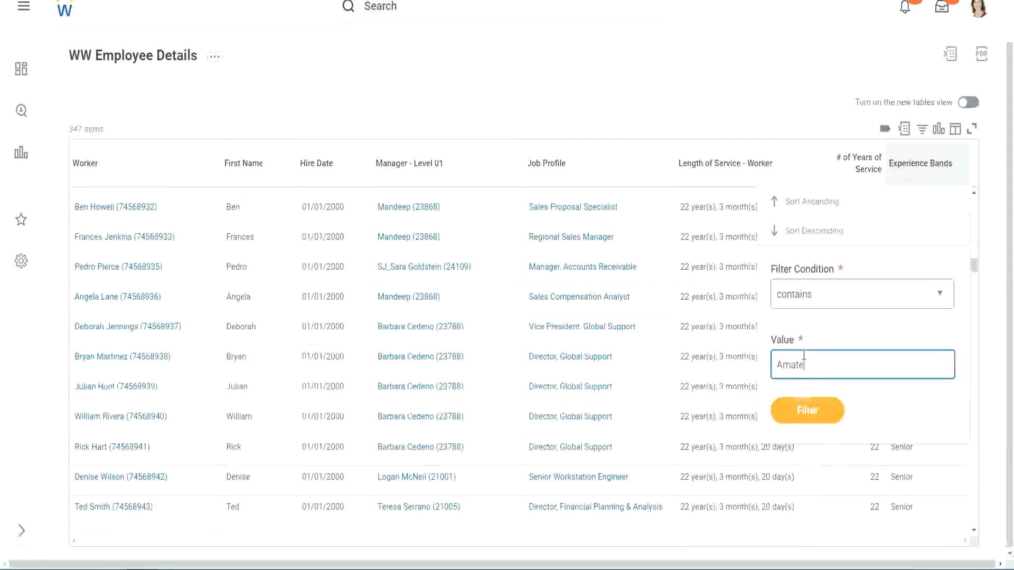
left_click(805, 411)
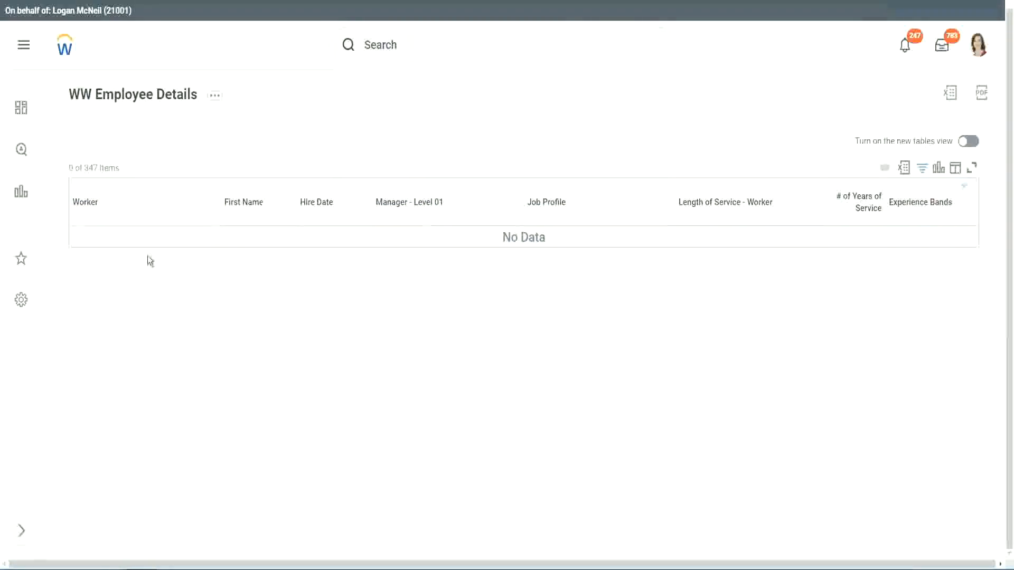
left_click(917, 202)
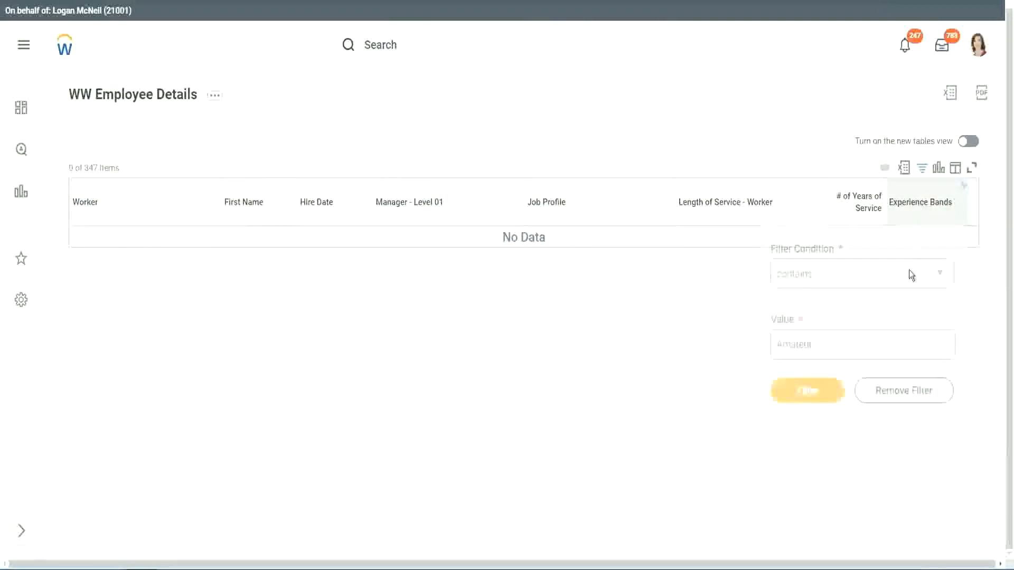
left_click_drag(819, 341, 724, 346)
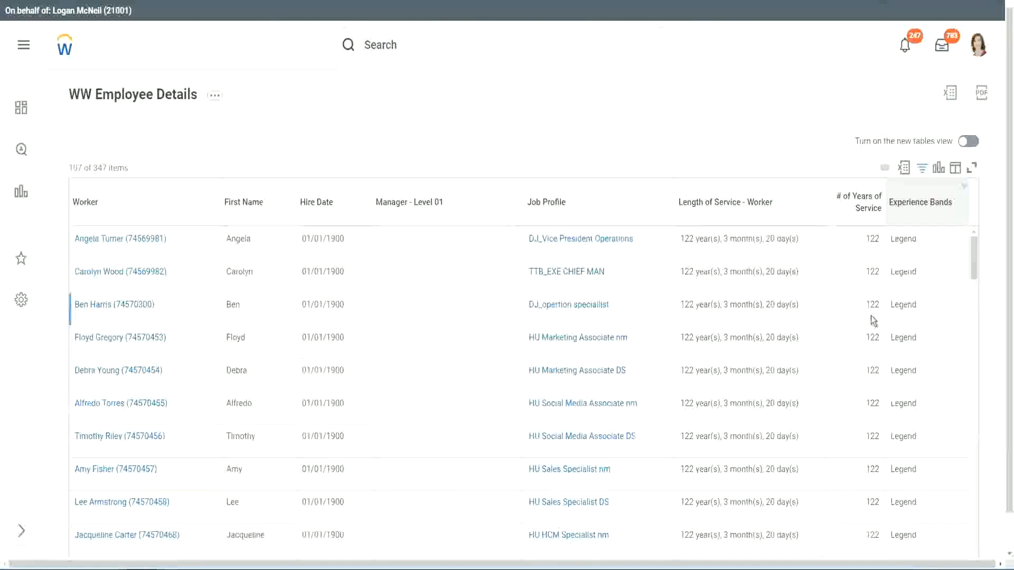
Step: Examine the Legend rows through the end of the list, checking hire dates and years of service against the band
scroll(871, 315, "down", 10)
scroll(870, 316, "down", 5)
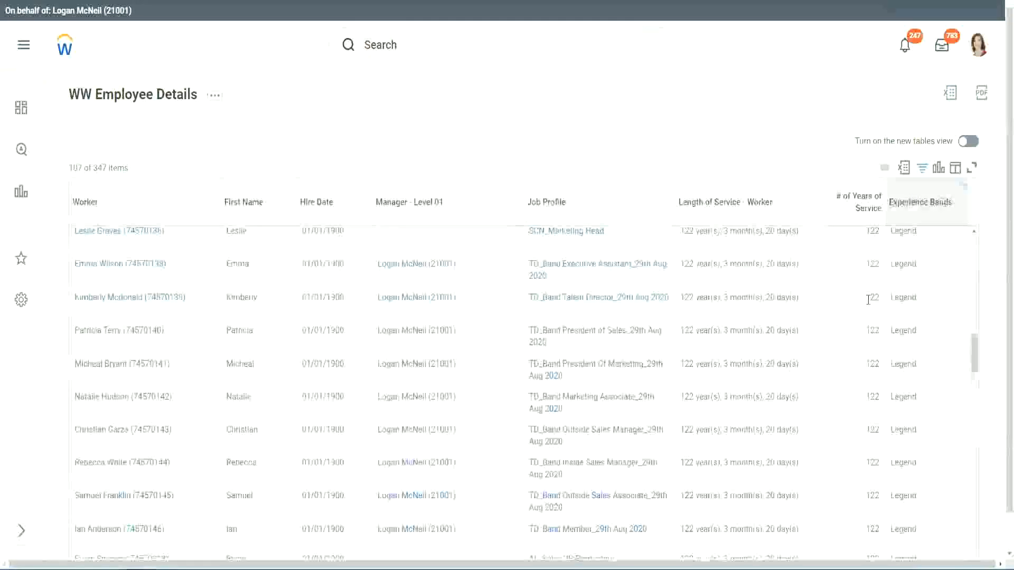
scroll(868, 299, "down", 10)
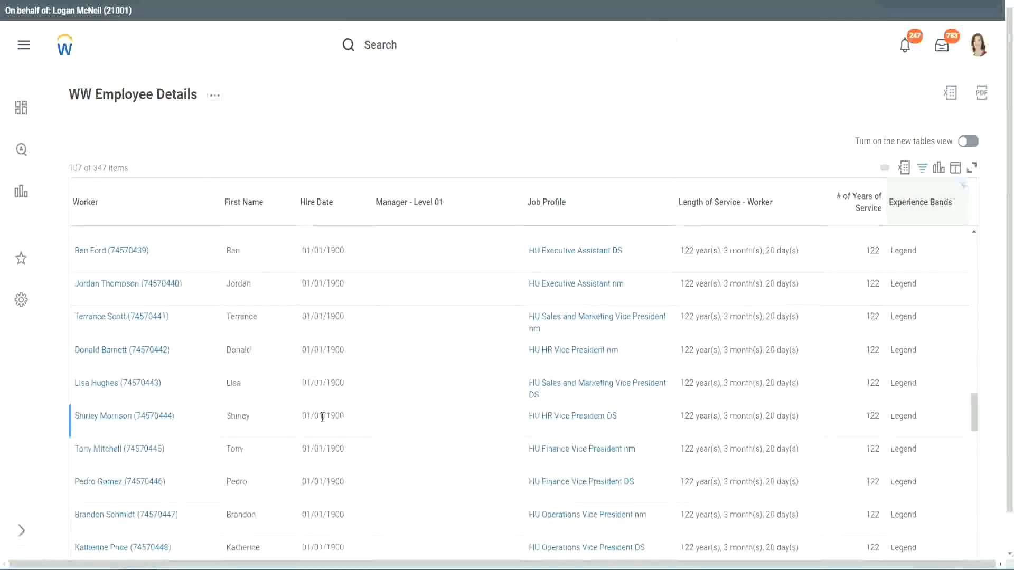
double_click(335, 416)
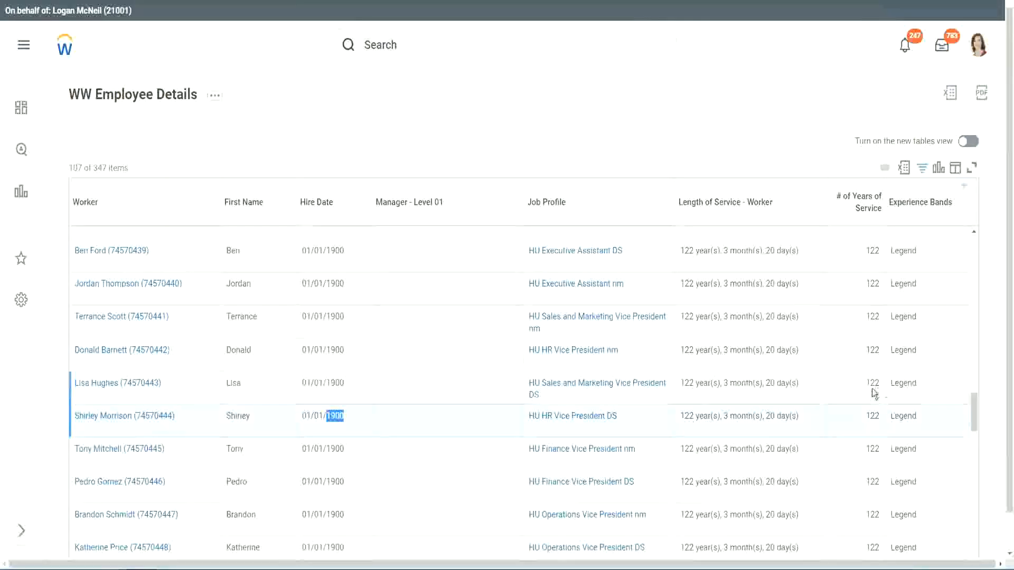
scroll(867, 395, "down", 3)
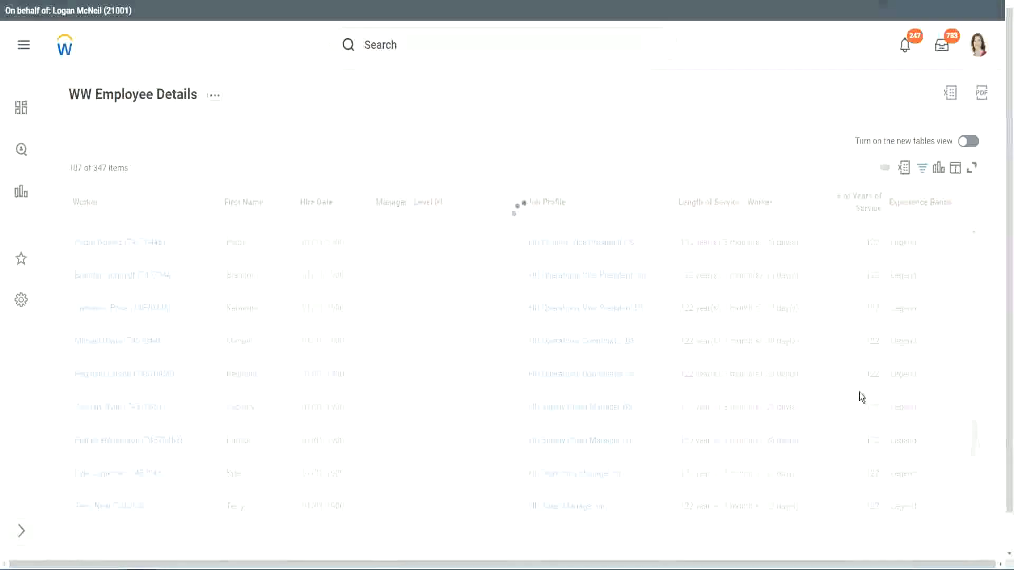
scroll(860, 392, "down", 3)
scroll(860, 392, "down", 20)
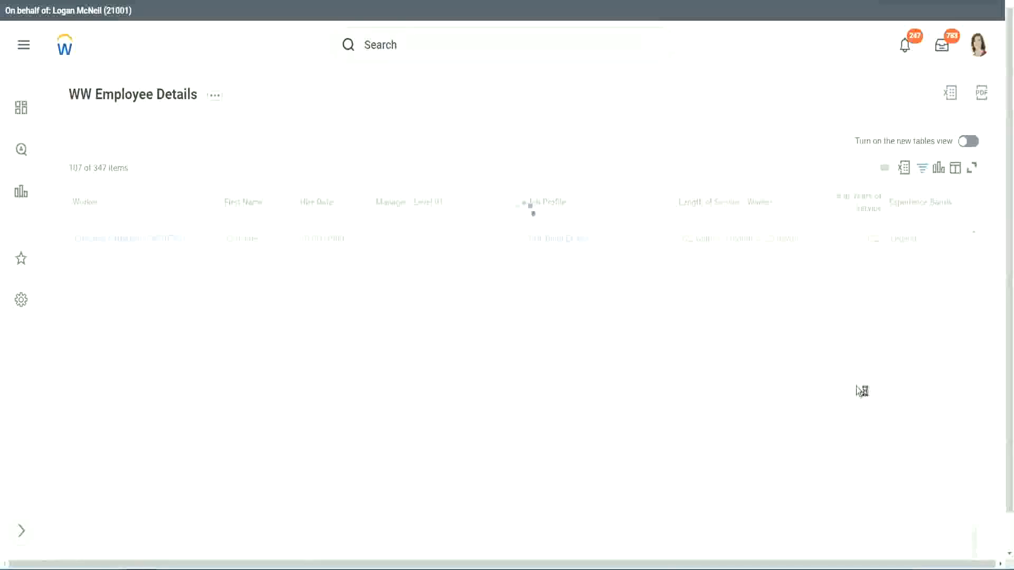
scroll(845, 348, "down", 2)
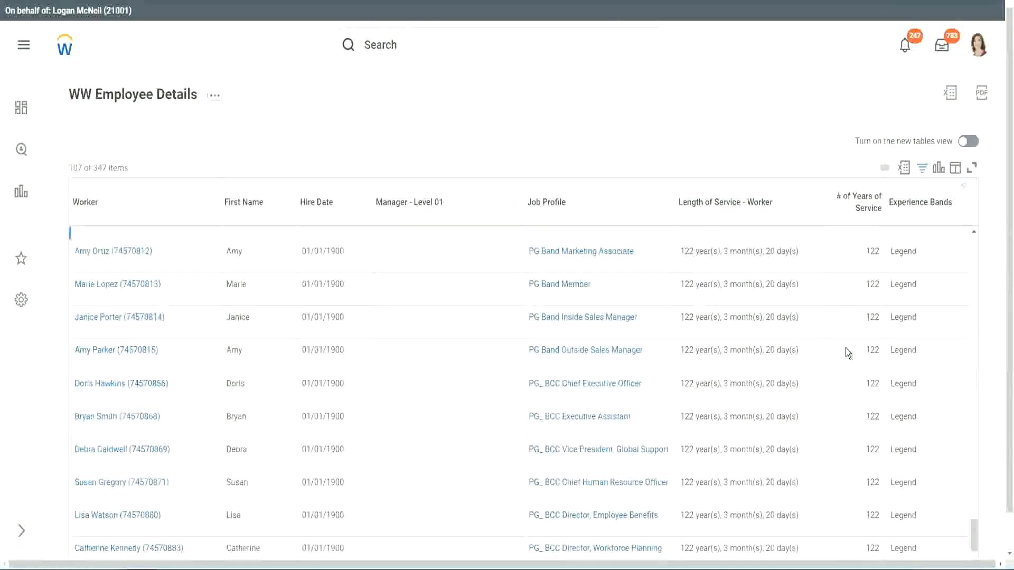
scroll(845, 348, "down", 2)
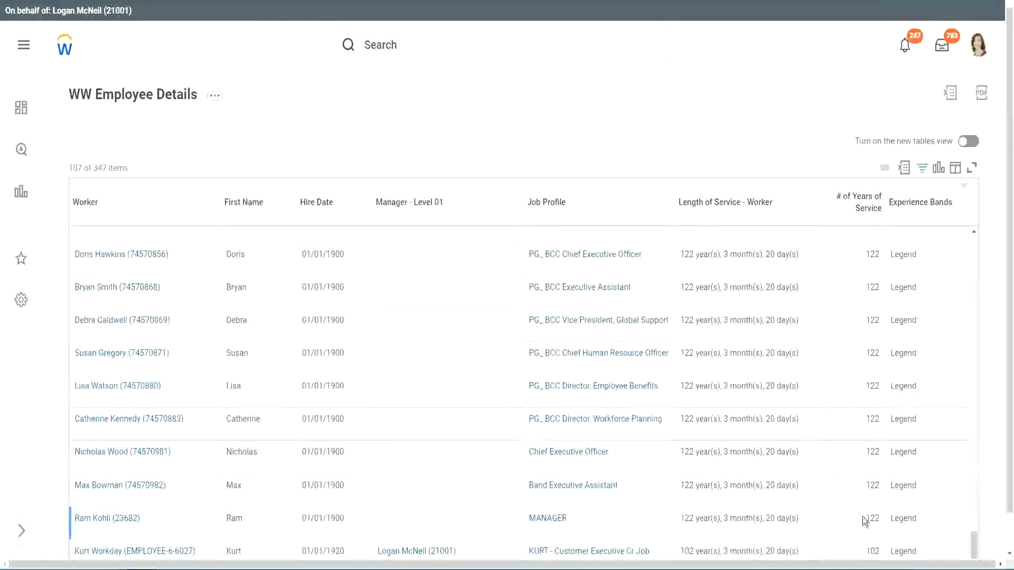
double_click(873, 551)
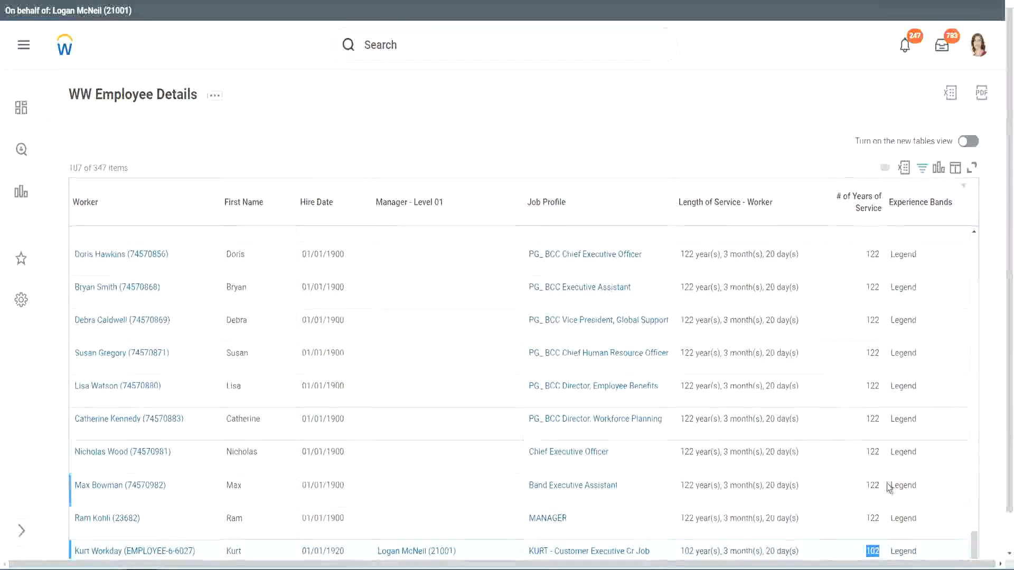
left_click_drag(870, 452, 880, 451)
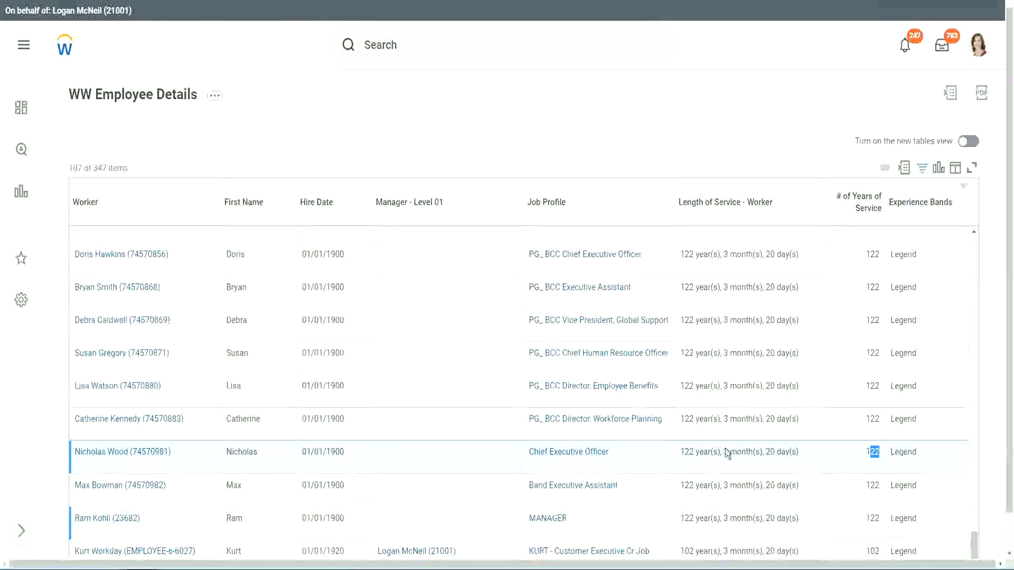
left_click(852, 421)
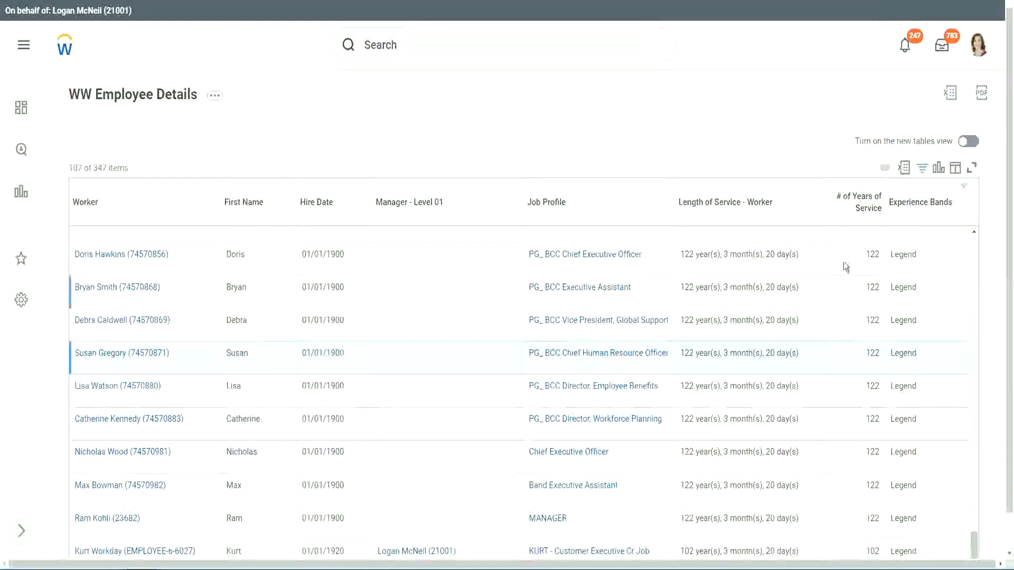
Step: Change the Experience Bands column filter to values containing Experienced
left_click(926, 208)
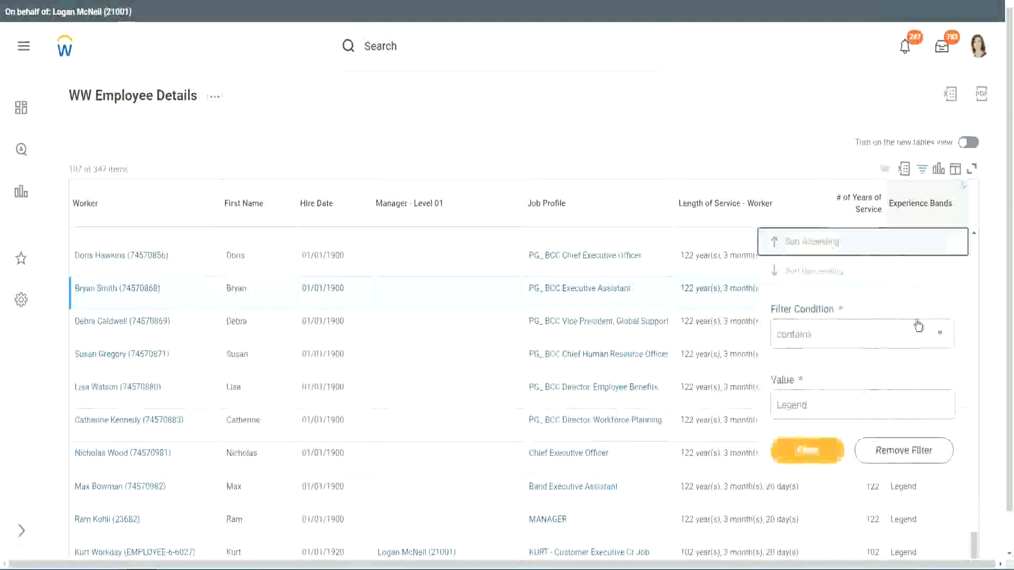
left_click(830, 404)
key("ctrl+a")
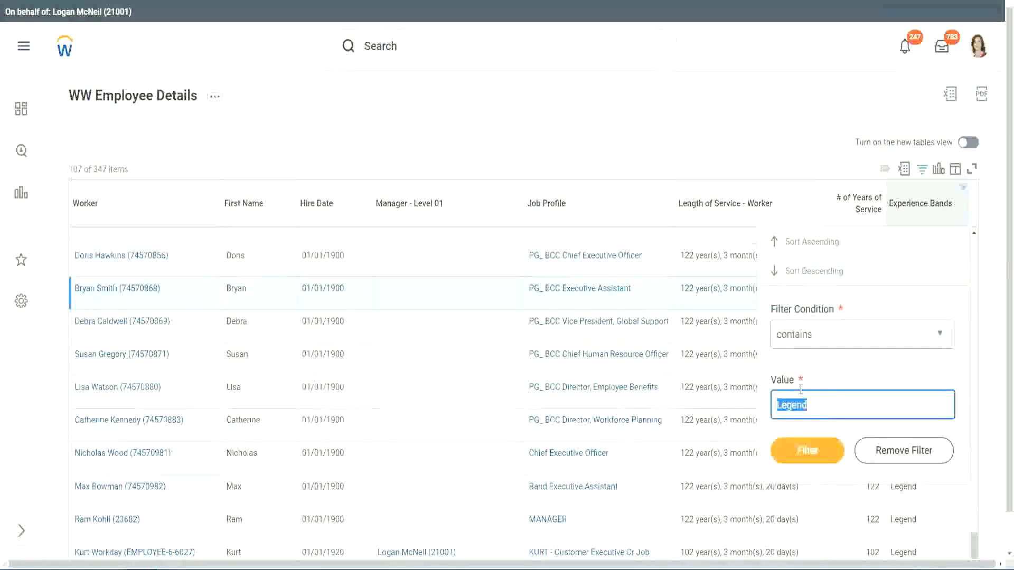
type("Ex")
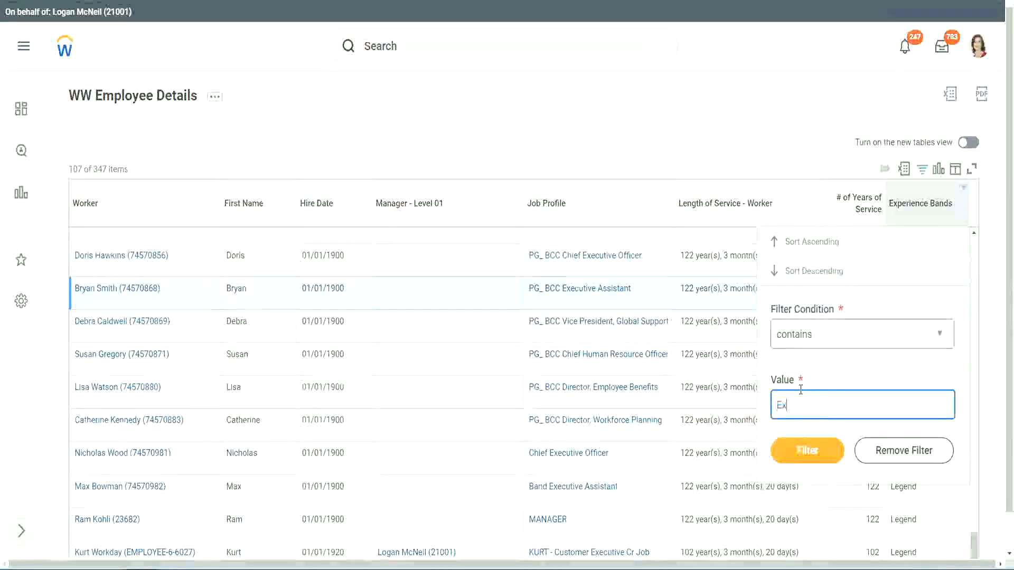
type("per")
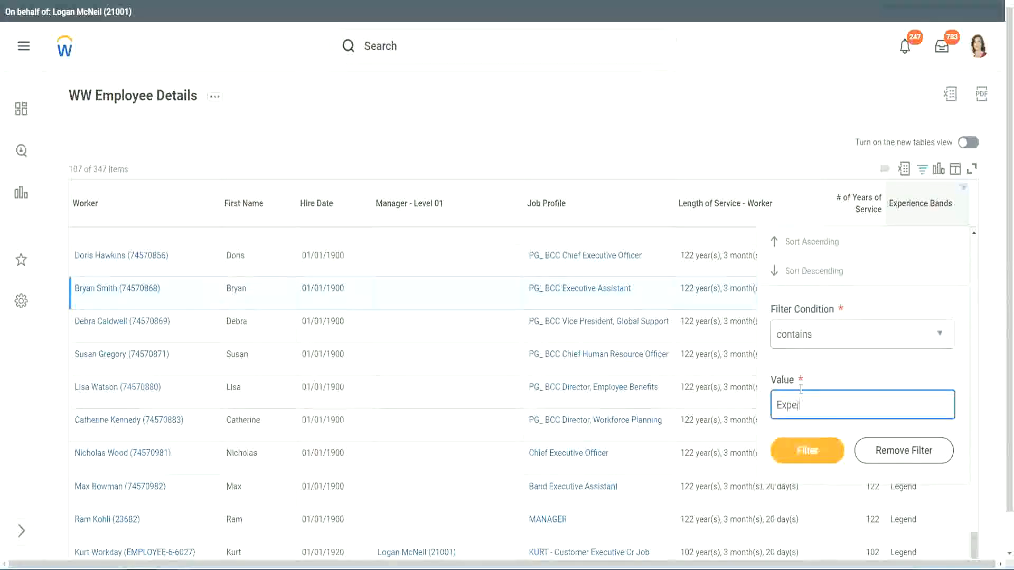
type("ienced")
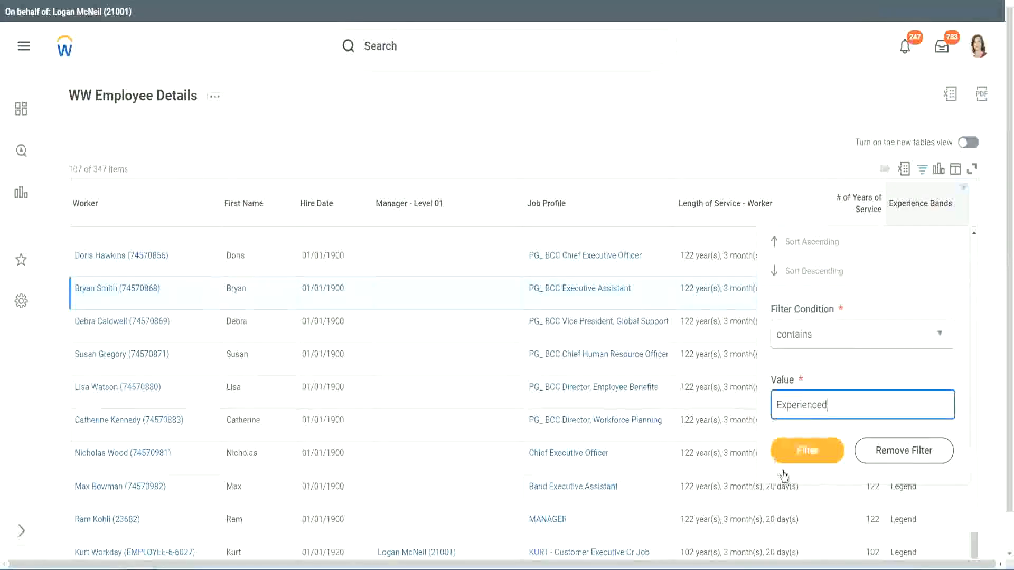
left_click(814, 449)
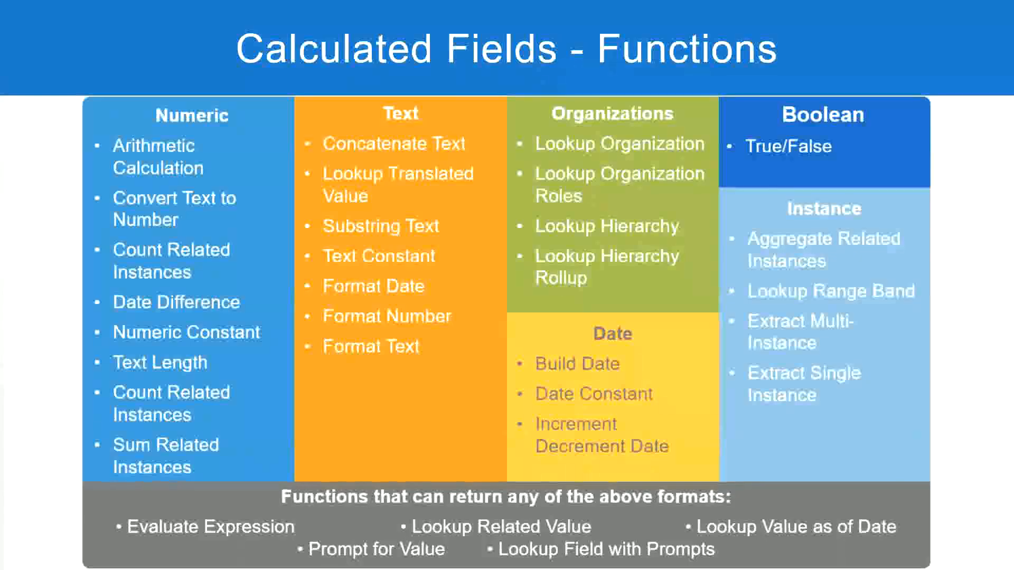
Step: Switch to Notepad++ and check the 8 - 15 years range noted for the Experienced band
key("alt+Tab")
left_click(94, 131)
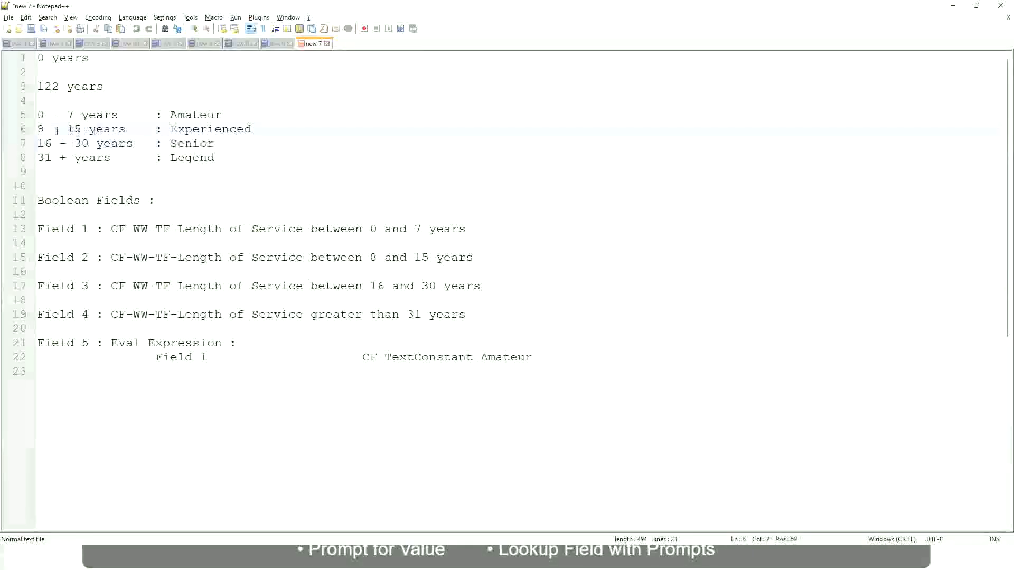
left_click_drag(45, 130, 80, 131)
left_click(84, 130)
left_click(117, 130)
Step: Return to the Workday report and check the filtered Experienced rows' years of service against the 8 - 15 years range
key("alt+Tab")
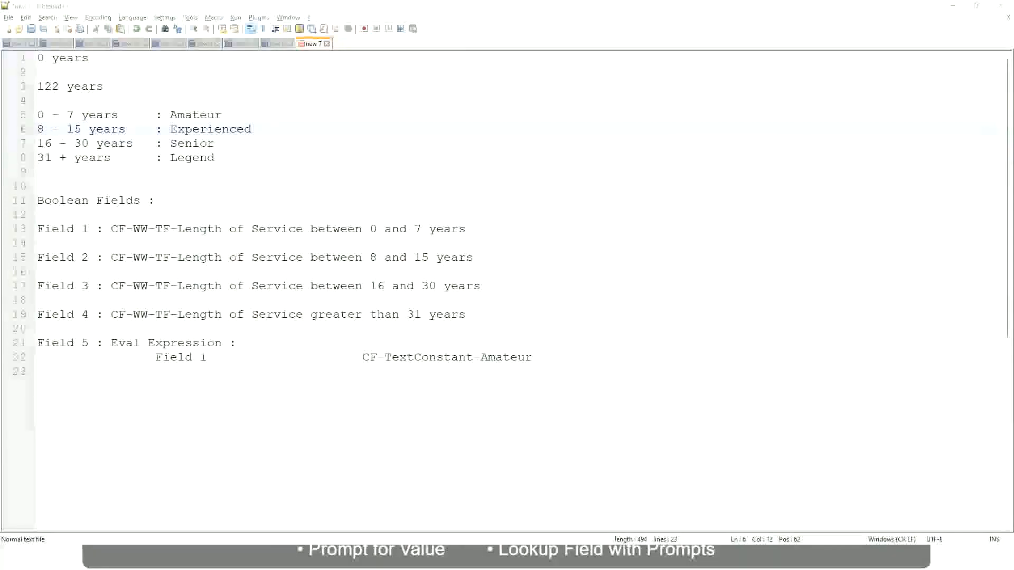
scroll(876, 386, "down", 3)
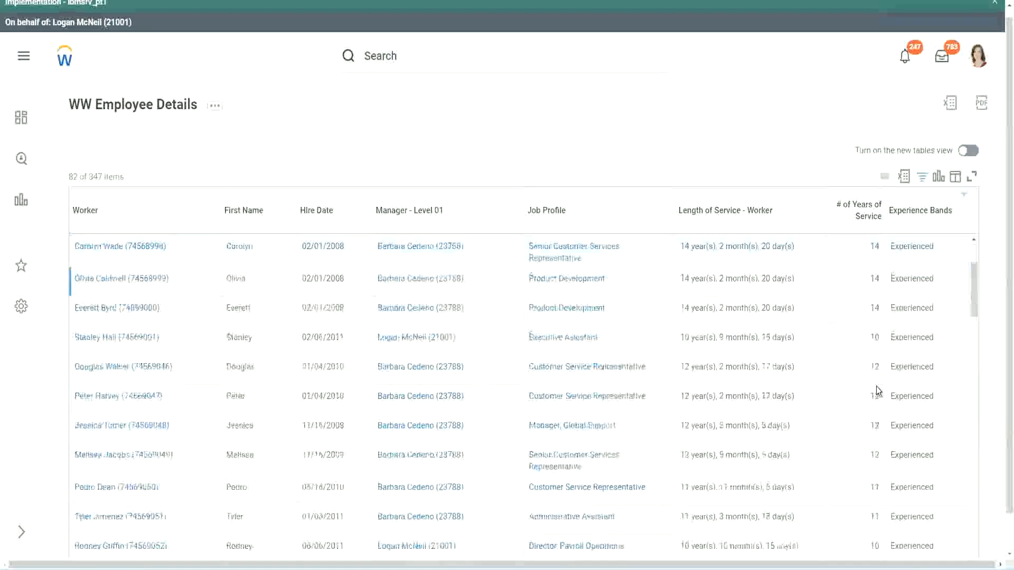
double_click(874, 278)
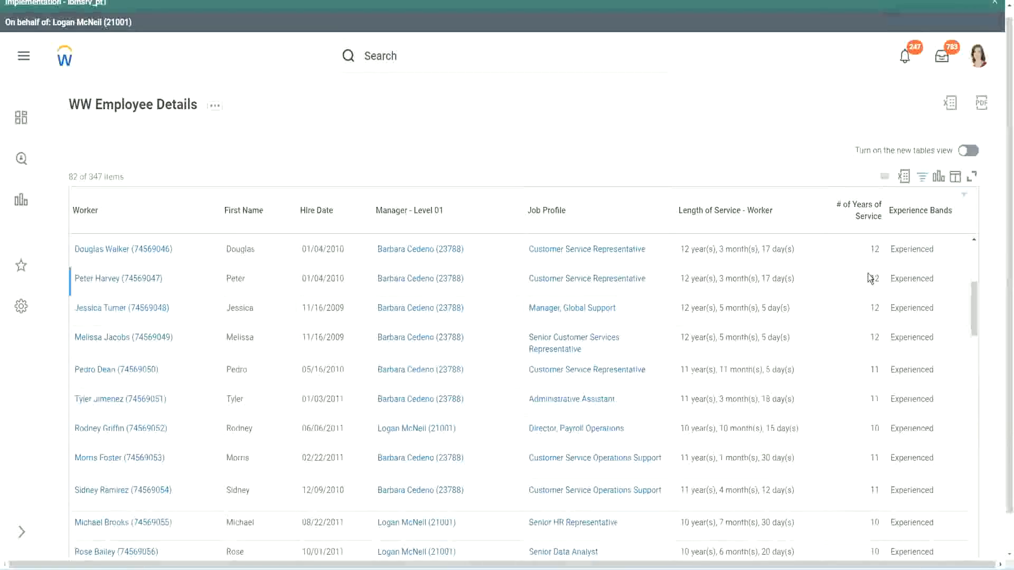
double_click(904, 278)
scroll(867, 427, "down", 3)
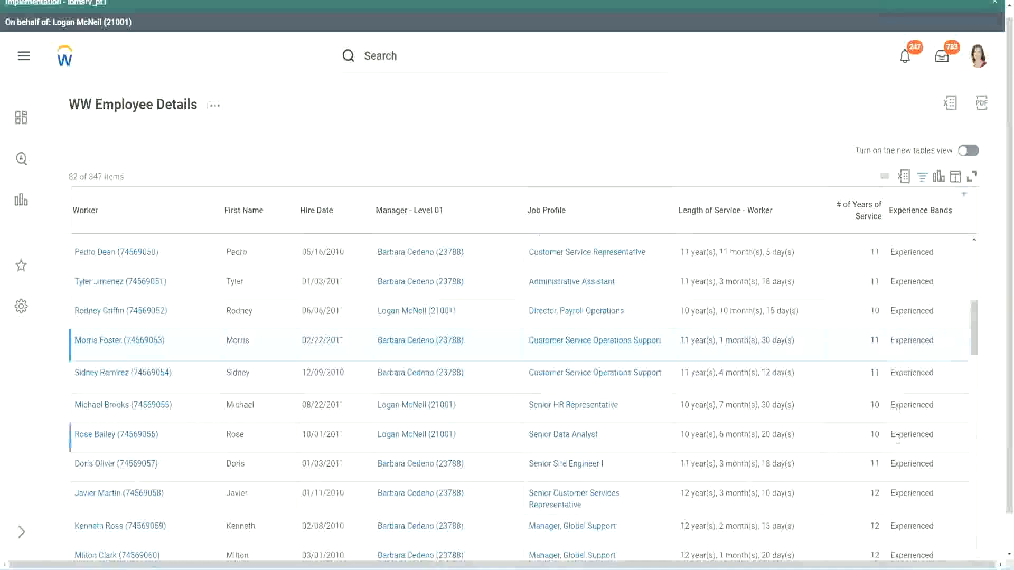
scroll(897, 438, "down", 5)
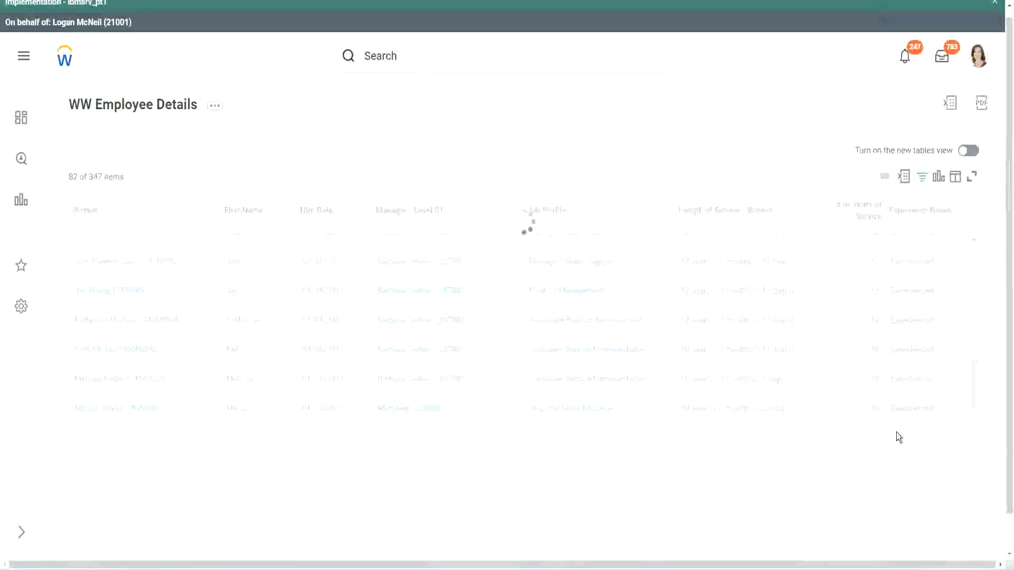